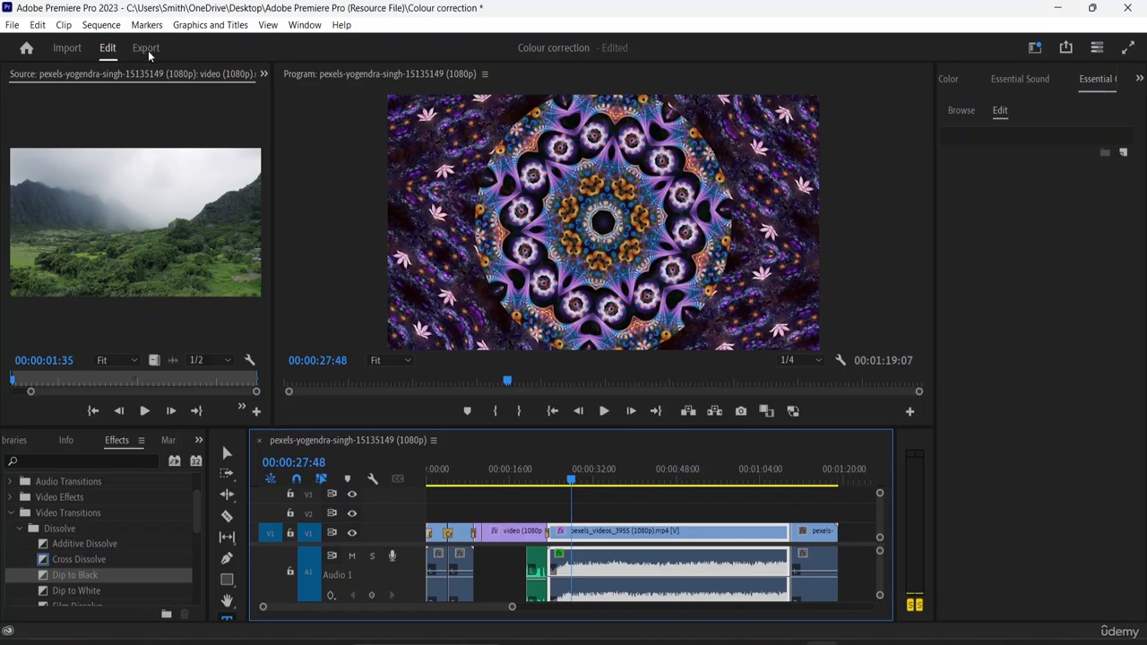
Step: Open the export settings for the sequence and name the output file "Basic PP tutorial"
{"action": "left_click", "coordinate": [146, 48]}
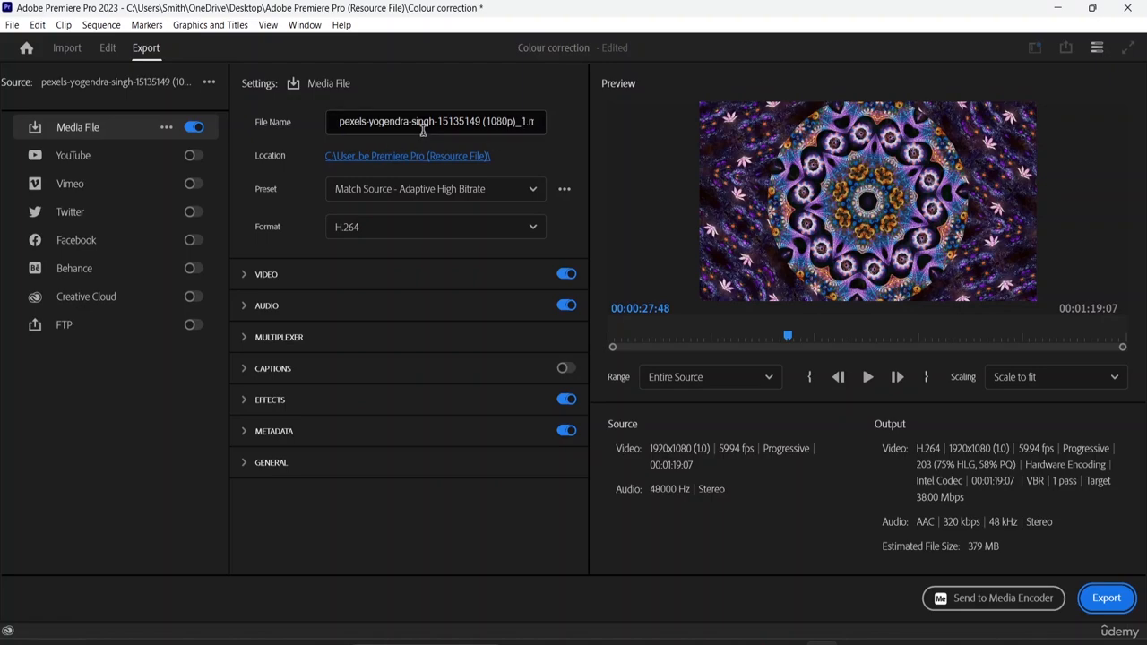
{"action": "left_click", "coordinate": [528, 119]}
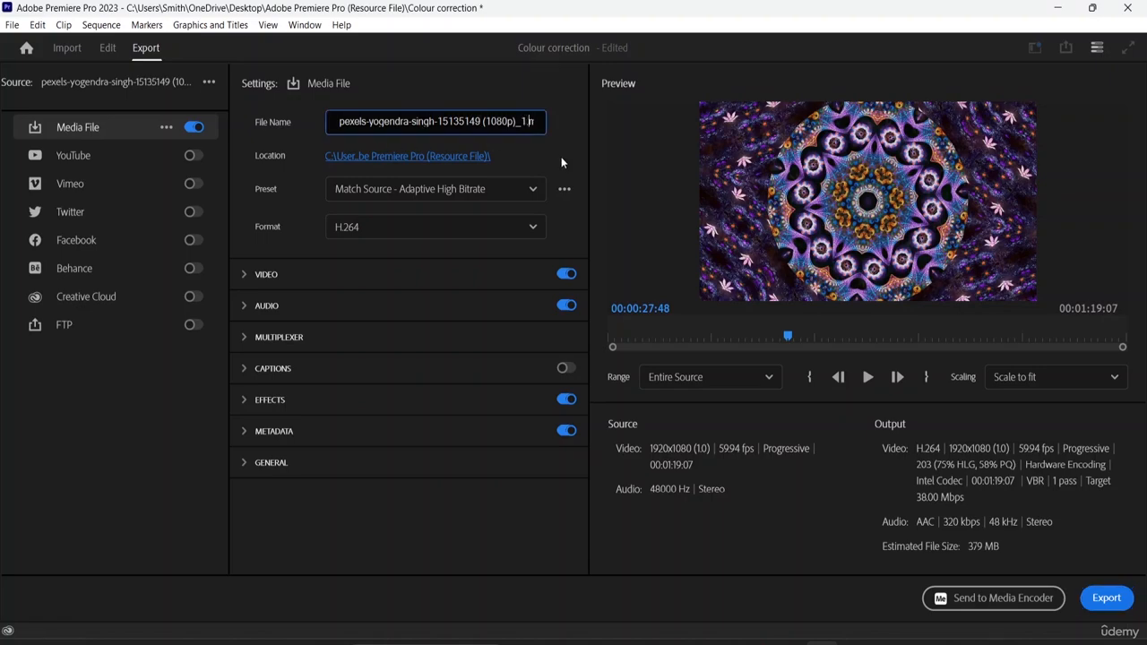
{"action": "key", "text": "BackSpace"}
{"action": "key", "text": "BackSpace"}
{"action": "key", "text": "BackSpace"}
{"action": "key", "text": "BackSpace"}
{"action": "key", "text": "BackSpace"}
{"action": "key", "text": "BackSpace"}
{"action": "key", "text": "BackSpace"}
{"action": "key", "text": "BackSpace"}
{"action": "key", "text": "BackSpace"}
{"action": "key", "text": "BackSpace"}
{"action": "key", "text": "BackSpace"}
{"action": "key", "text": "BackSpace"}
{"action": "key", "text": "BackSpace"}
{"action": "key", "text": "BackSpace"}
{"action": "key", "text": "BackSpace"}
{"action": "key", "text": "BackSpace"}
{"action": "key", "text": "BackSpace"}
{"action": "key", "text": "BackSpace"}
{"action": "key", "text": "BackSpace"}
{"action": "key", "text": "BackSpace"}
{"action": "key", "text": "BackSpace"}
{"action": "key", "text": "BackSpace"}
{"action": "key", "text": "BackSpace"}
{"action": "key", "text": "BackSpace"}
{"action": "key", "text": "BackSpace"}
{"action": "key", "text": "BackSpace"}
{"action": "key", "text": "BackSpace"}
{"action": "key", "text": "BackSpace"}
{"action": "key", "text": "BackSpace"}
{"action": "key", "text": "BackSpace"}
{"action": "key", "text": "BackSpace"}
{"action": "key", "text": "BackSpace"}
{"action": "key", "text": "BackSpace"}
{"action": "key", "text": "BackSpace"}
{"action": "key", "text": "BackSpace"}
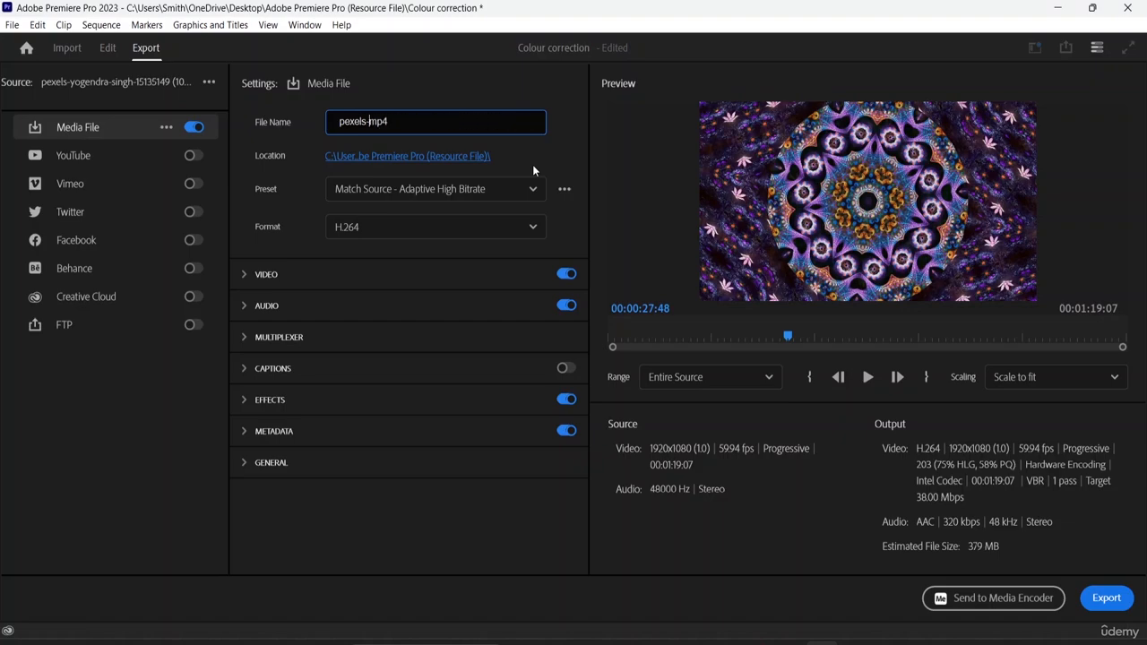
{"action": "key", "text": "BackSpace"}
{"action": "key", "text": "BackSpace"}
{"action": "key", "text": "BackSpace"}
{"action": "key", "text": "BackSpace"}
{"action": "type", "text": "bAS"}
{"action": "key", "text": "BackSpace"}
{"action": "key", "text": "BackSpace"}
{"action": "key", "text": "BackSpace"}
{"action": "type", "text": "Basic pp"}
{"action": "key", "text": "BackSpace"}
{"action": "key", "text": "BackSpace"}
{"action": "type", "text": "PP tutorial."}
Step: Set the export location to the Adobe Premiere Pro (Resource File) folder
{"action": "left_click", "coordinate": [375, 158]}
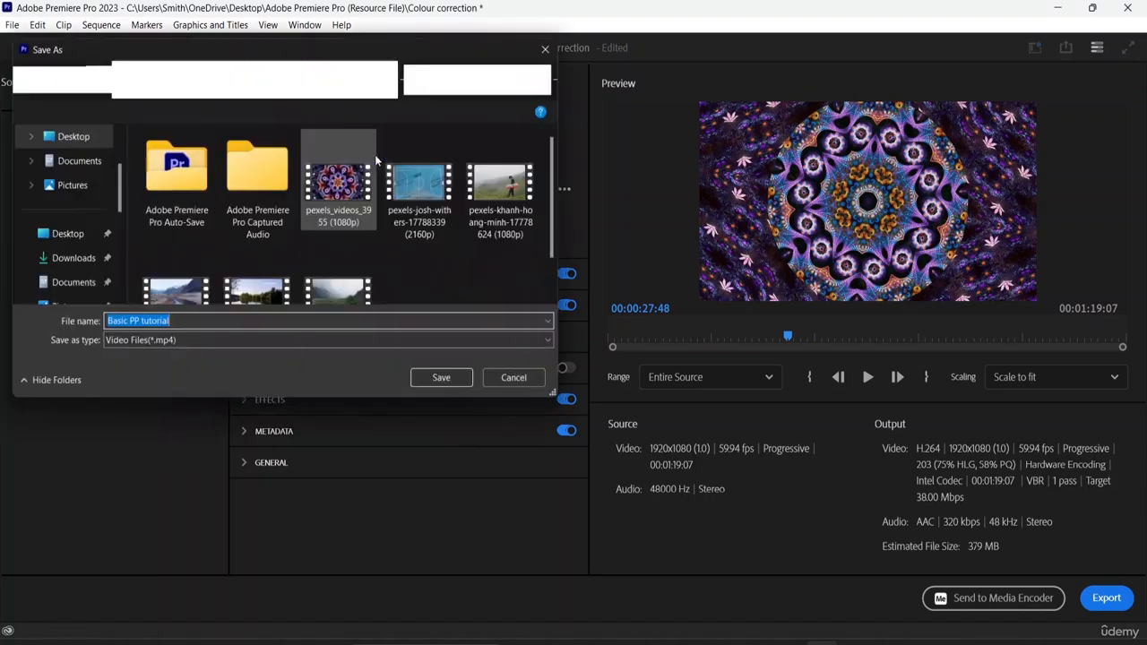
{"action": "scroll", "coordinate": [394, 229], "scroll_direction": "down", "scroll_amount": 1}
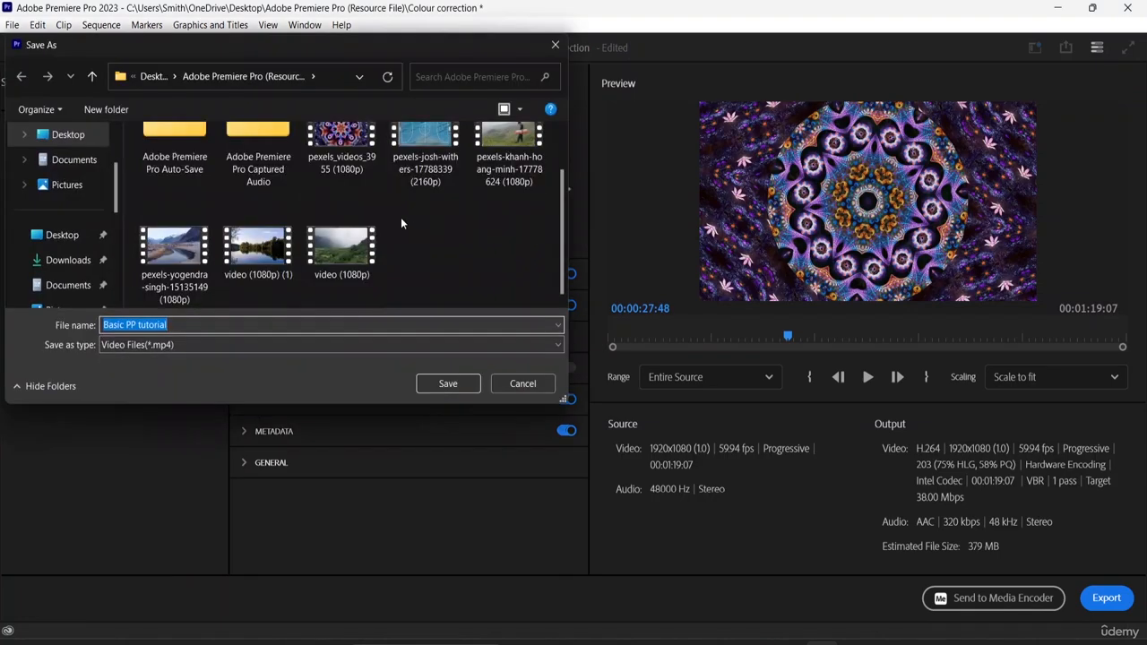
{"action": "scroll", "coordinate": [70, 263], "scroll_direction": "down", "scroll_amount": 4}
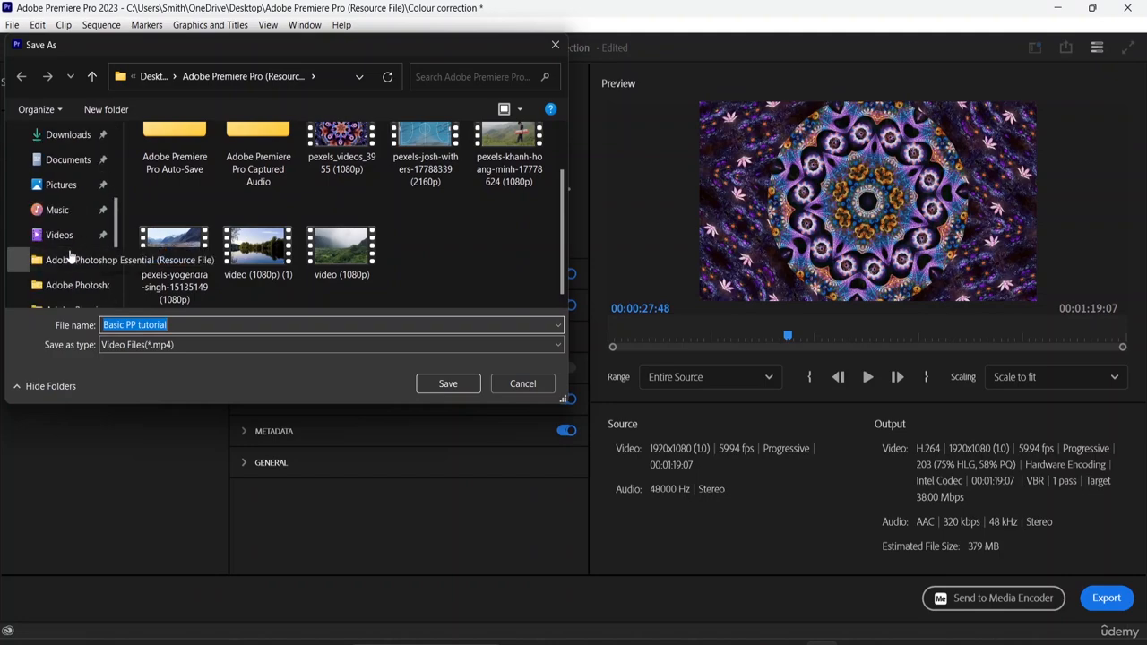
{"action": "left_click", "coordinate": [86, 234]}
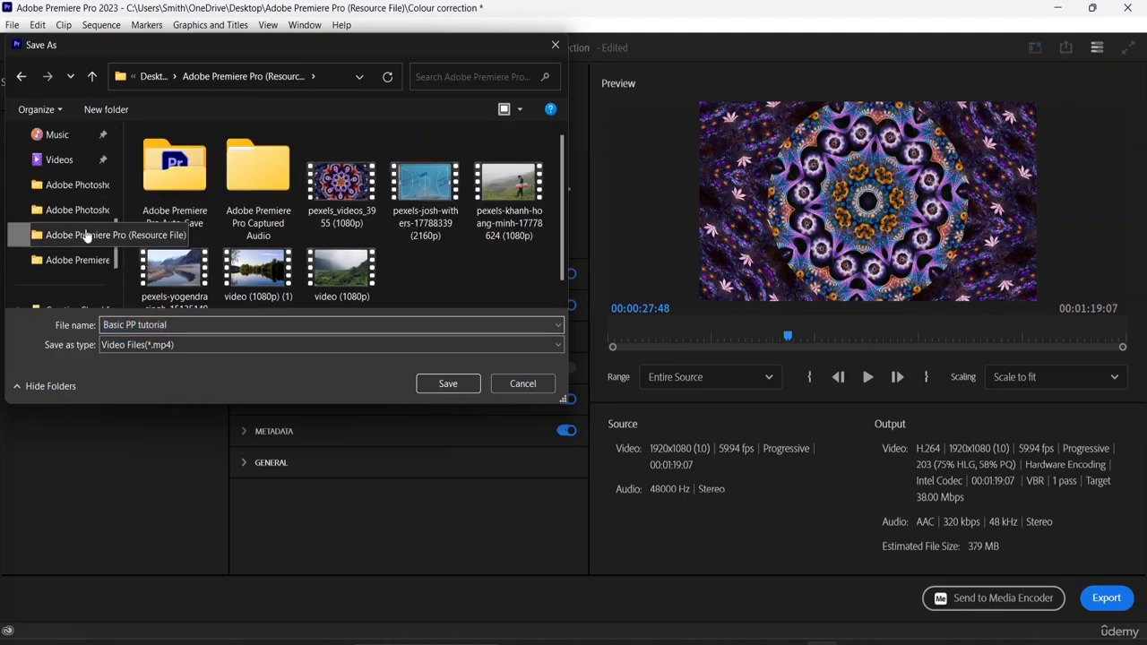
{"action": "left_click", "coordinate": [458, 381]}
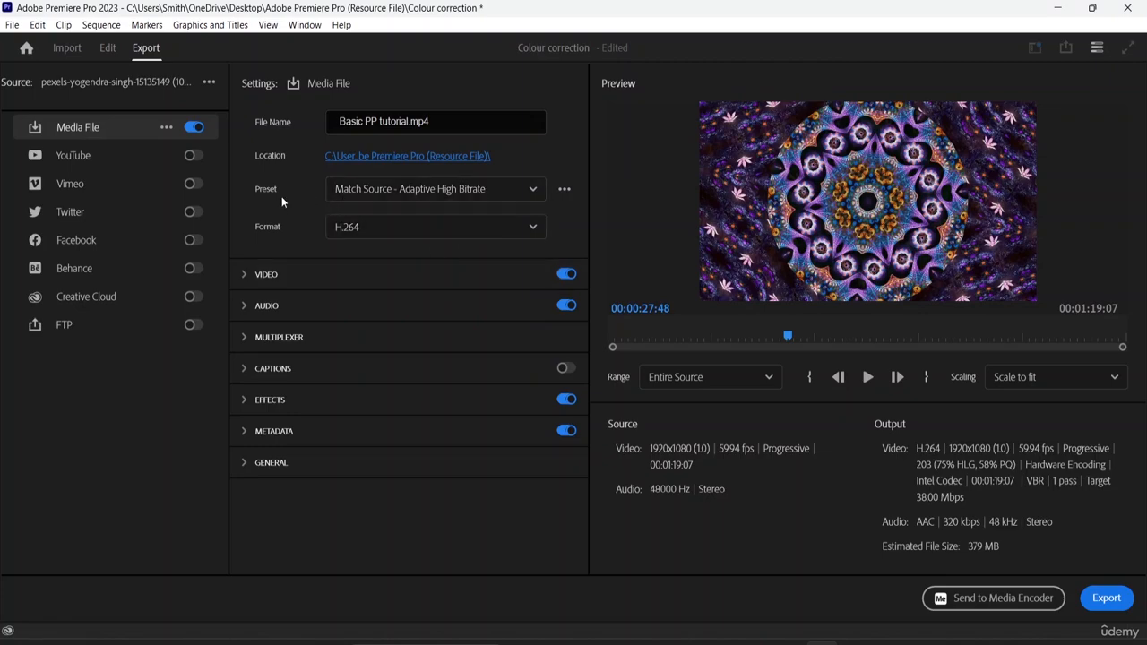
Step: Browse the additional export presets and choose the Match Source - Adaptive High Bitrate preset
{"action": "left_click", "coordinate": [530, 196]}
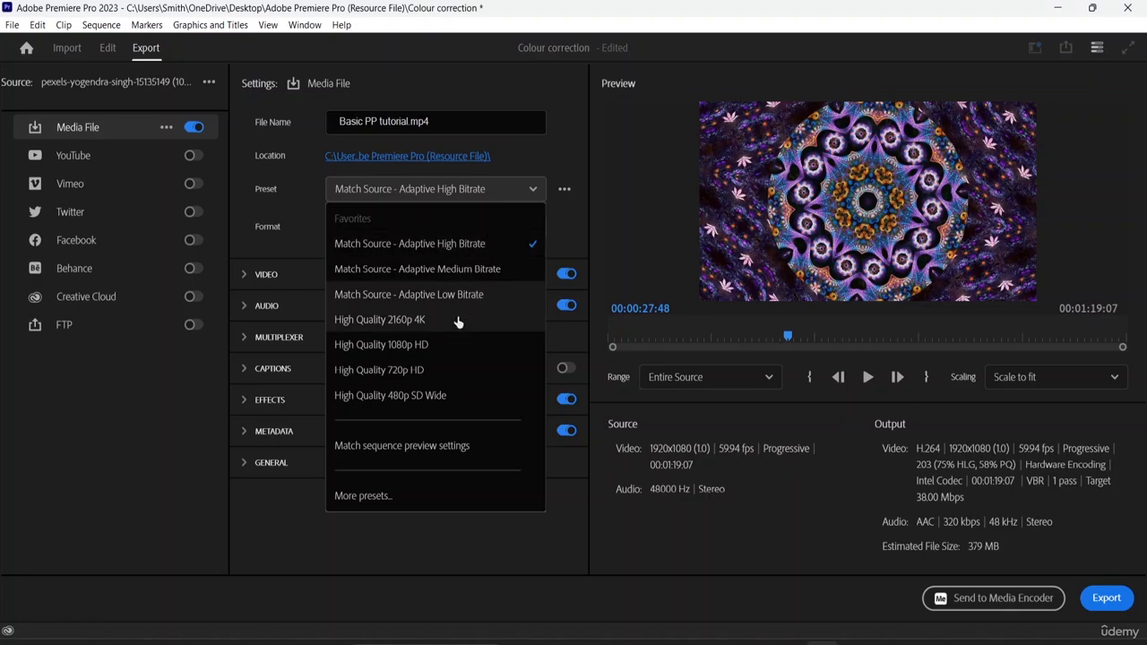
{"action": "left_click", "coordinate": [404, 498]}
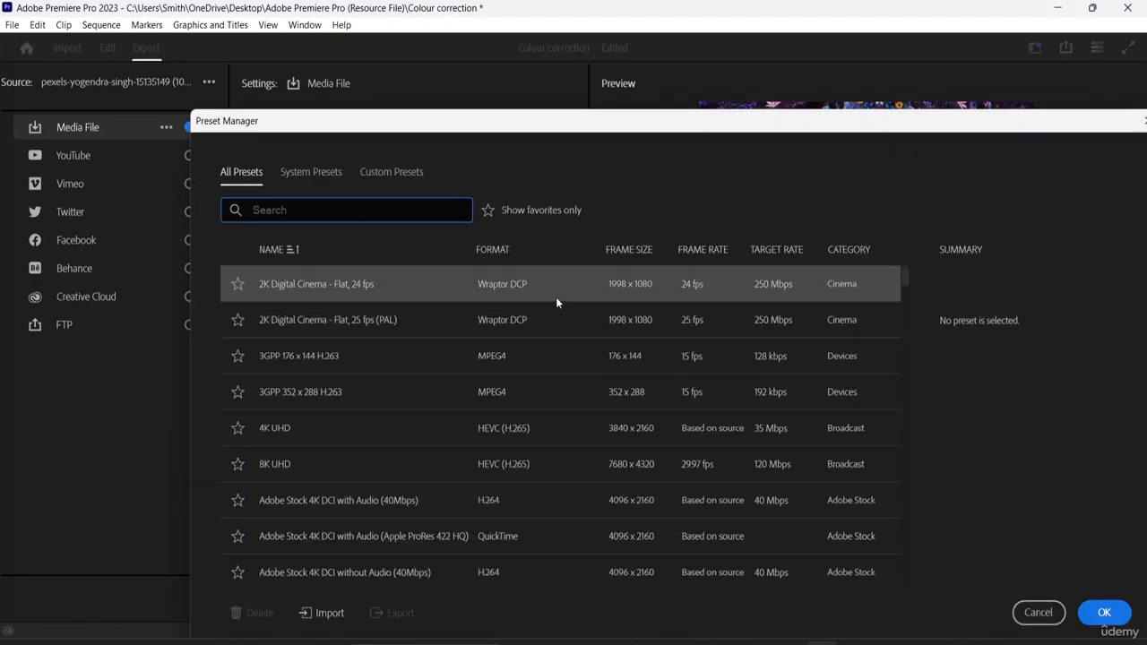
{"action": "scroll", "coordinate": [431, 389], "scroll_direction": "down", "scroll_amount": 4}
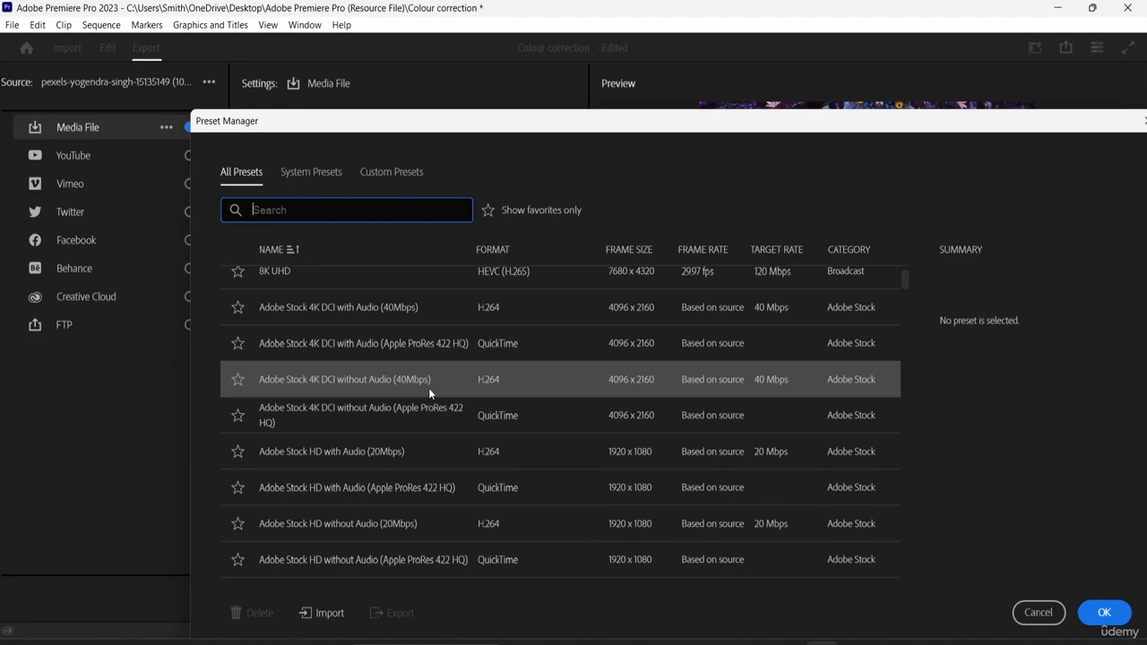
{"action": "scroll", "coordinate": [428, 388], "scroll_direction": "up", "scroll_amount": 3}
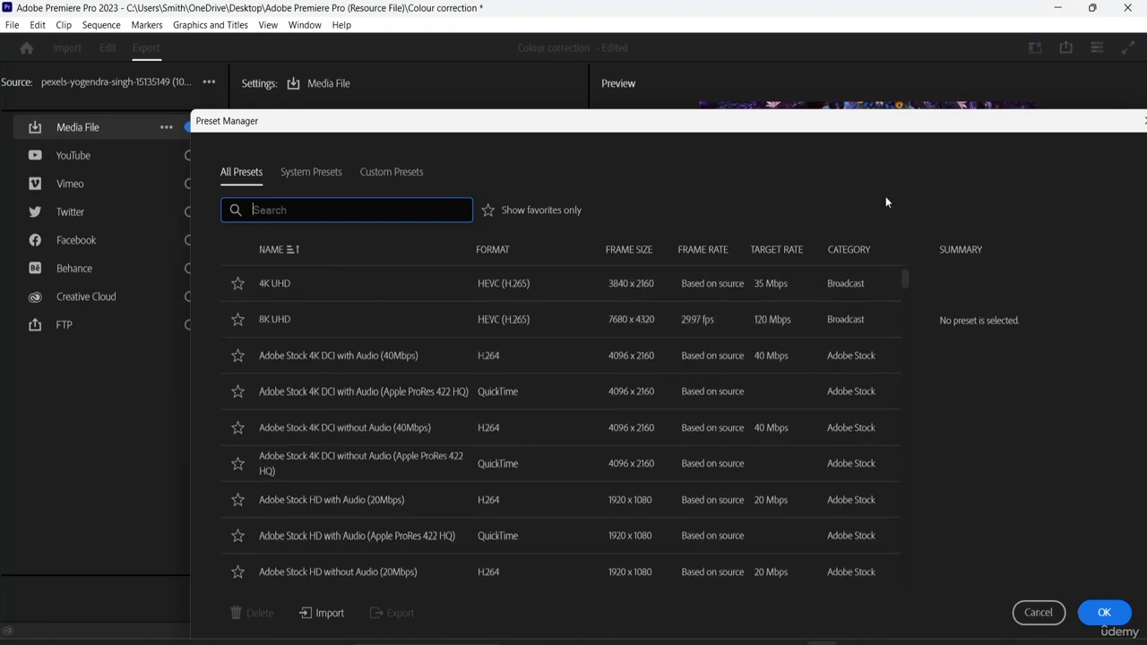
{"action": "left_click", "coordinate": [1038, 612]}
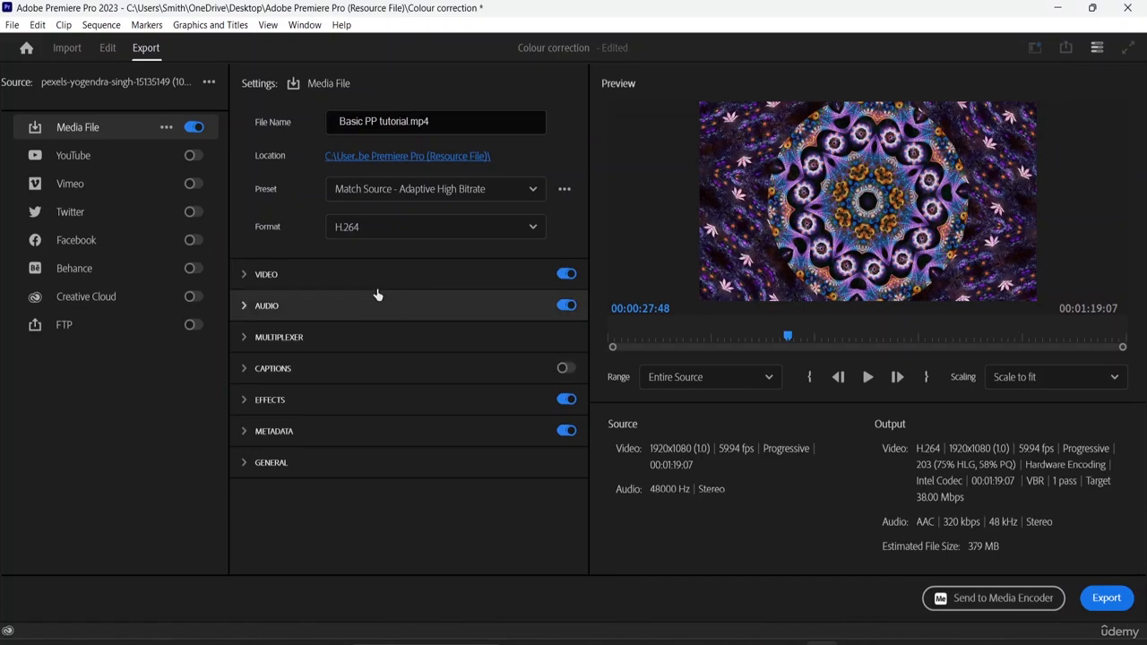
{"action": "left_click", "coordinate": [524, 188]}
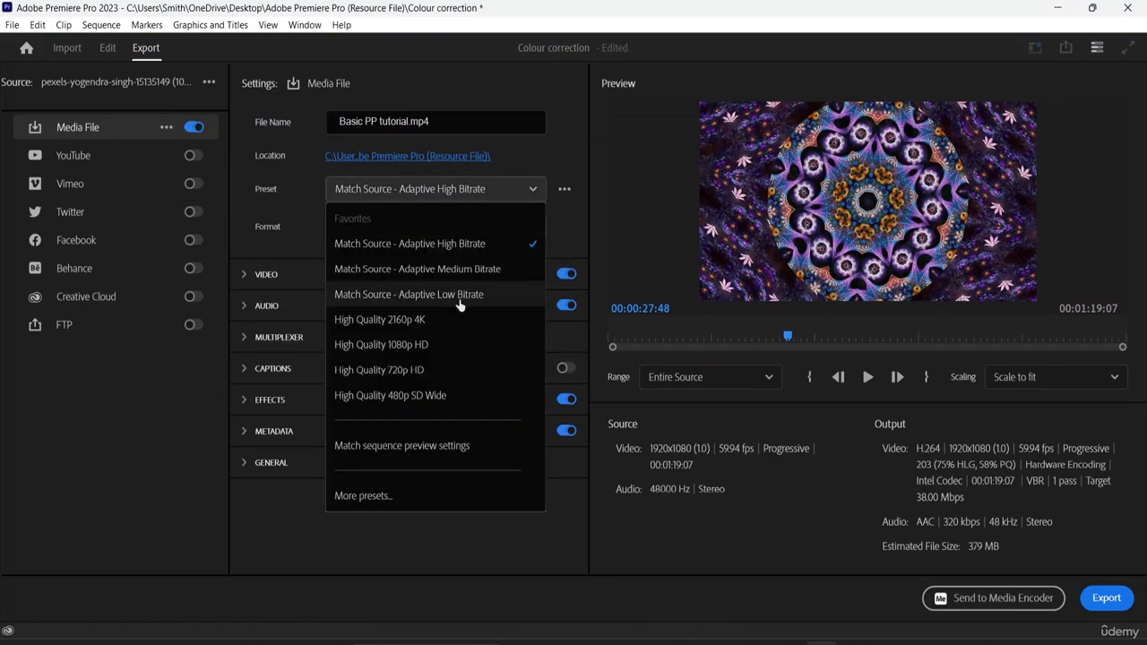
{"action": "left_click", "coordinate": [449, 245]}
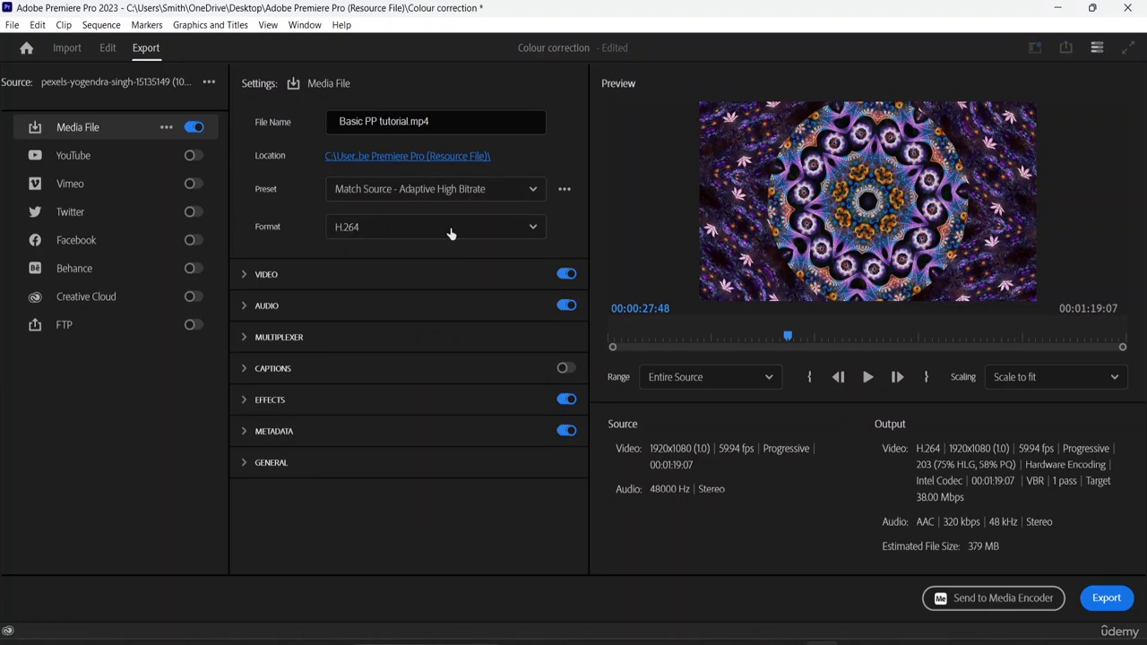
Step: Set the export format to MPEG4
{"action": "left_click", "coordinate": [497, 238]}
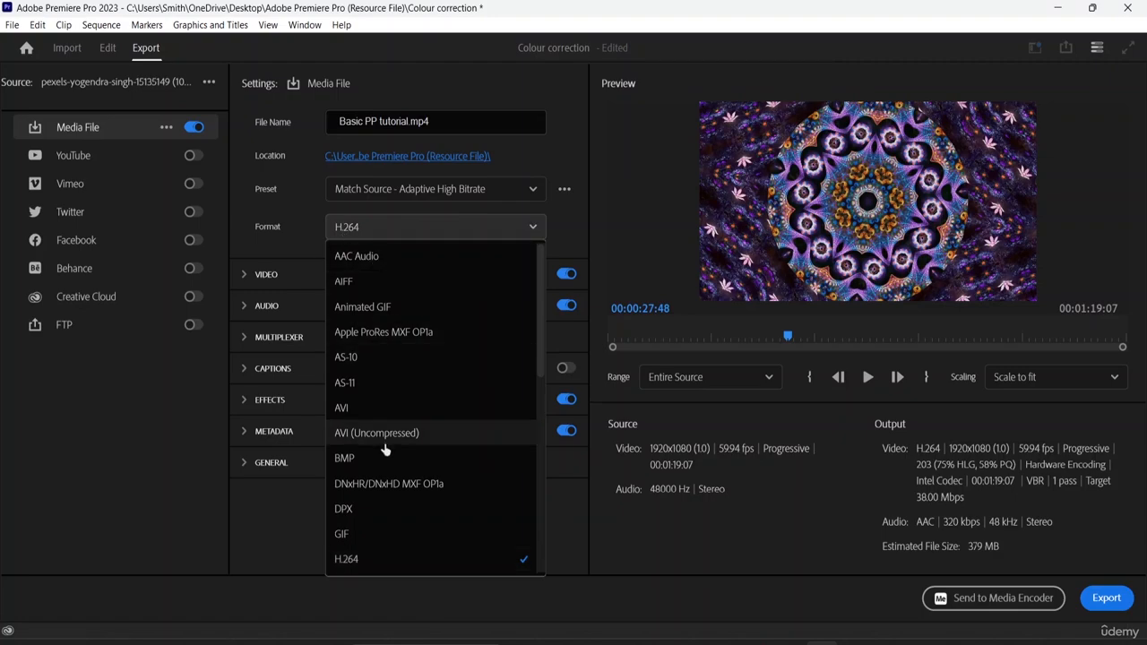
{"action": "scroll", "coordinate": [378, 436], "scroll_direction": "down", "scroll_amount": 2}
{"action": "scroll", "coordinate": [377, 435], "scroll_direction": "down", "scroll_amount": 6}
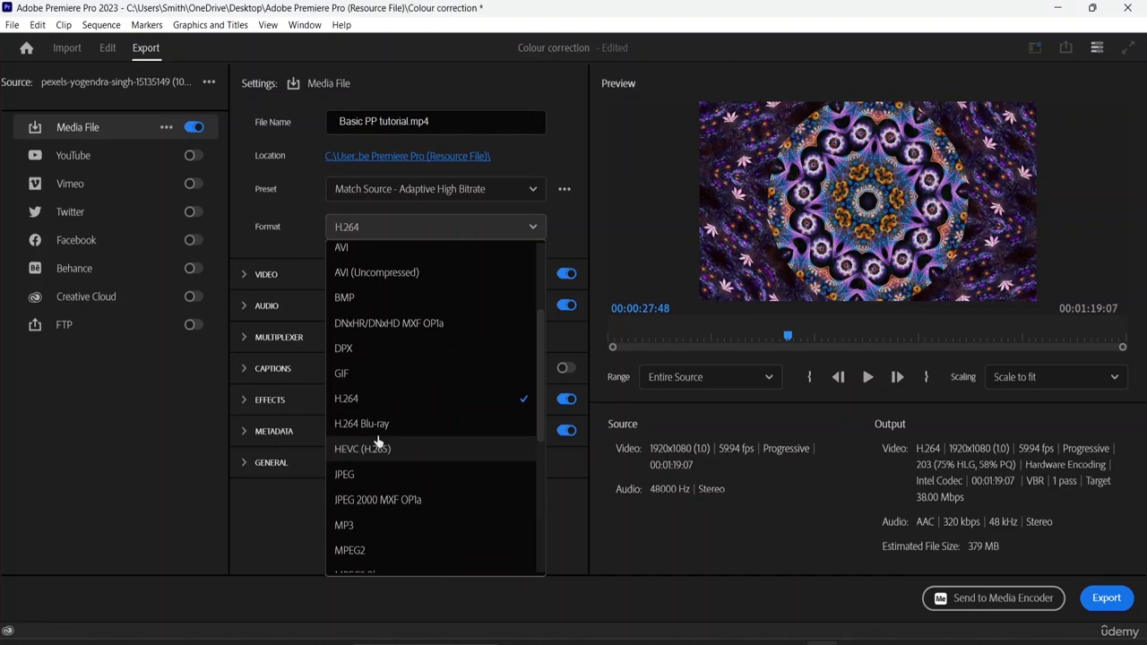
{"action": "scroll", "coordinate": [377, 435], "scroll_direction": "down", "scroll_amount": 2}
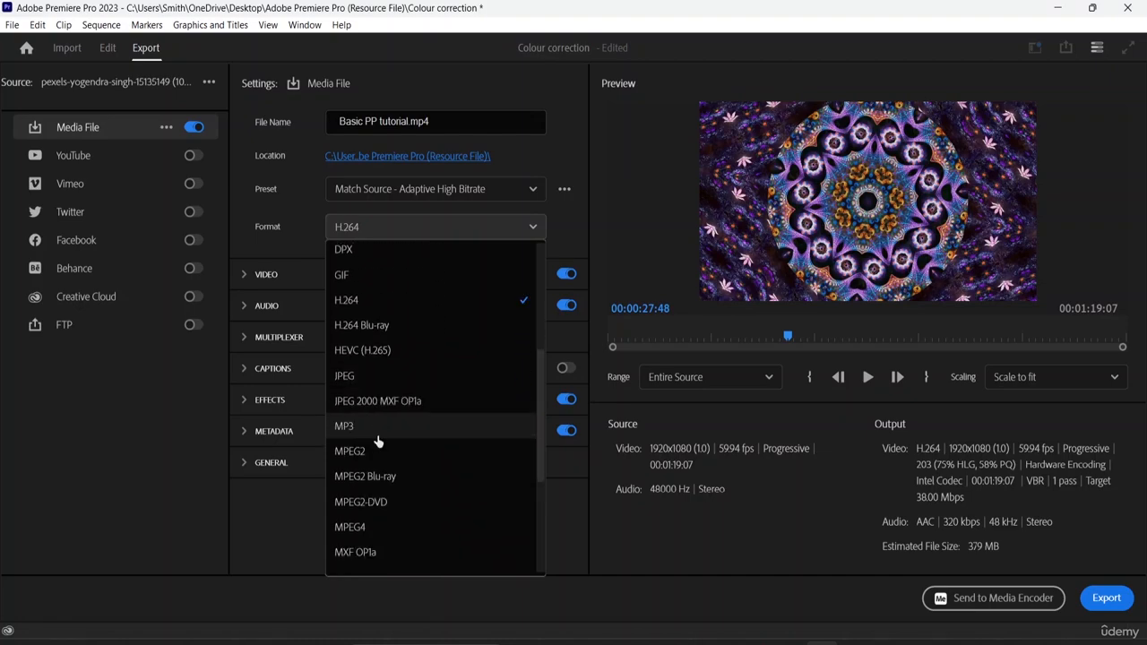
{"action": "scroll", "coordinate": [378, 436], "scroll_direction": "down", "scroll_amount": 1}
{"action": "left_click", "coordinate": [367, 513]}
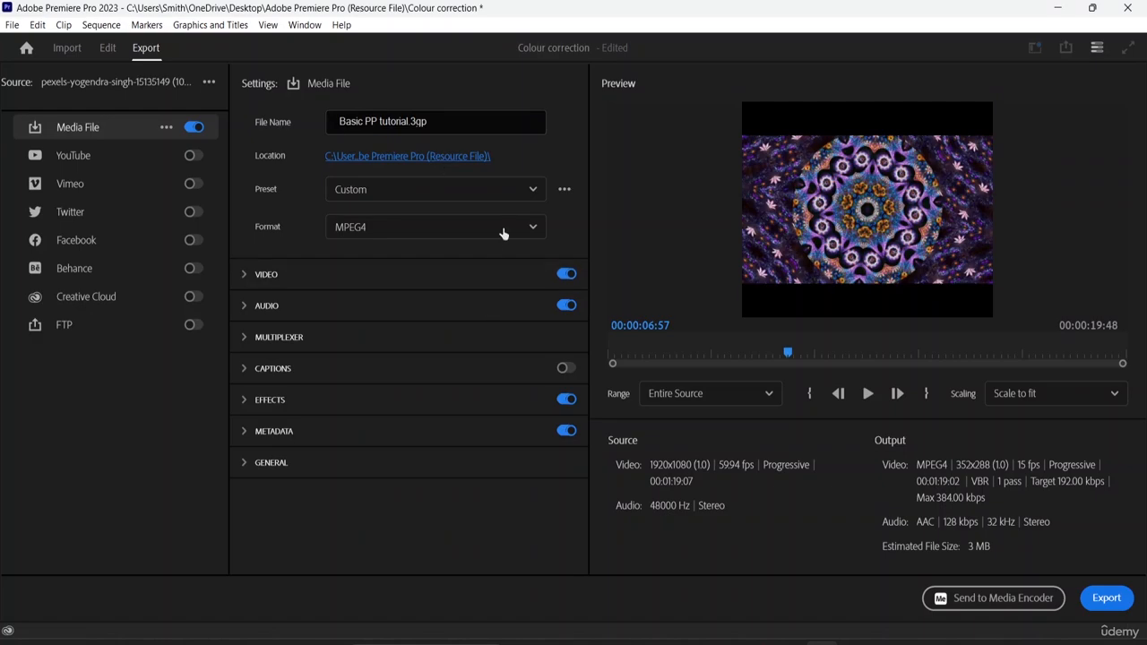
Step: Change the export format to Waveform Audio
{"action": "left_click", "coordinate": [503, 227]}
{"action": "scroll", "coordinate": [451, 433], "scroll_direction": "down", "scroll_amount": 4}
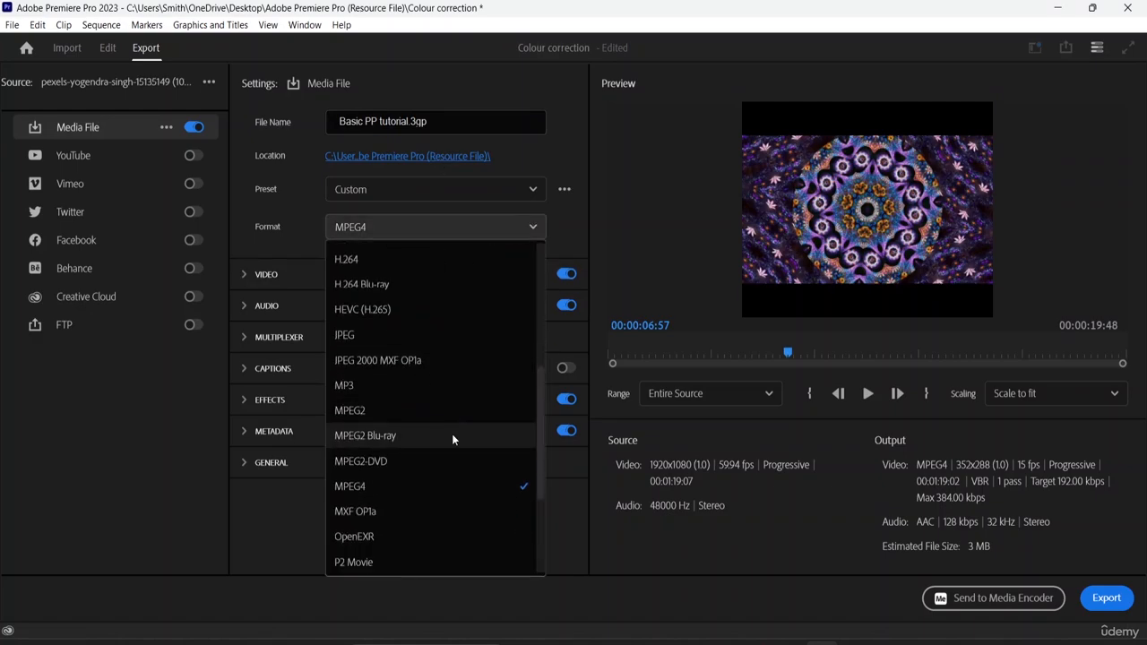
{"action": "scroll", "coordinate": [451, 434], "scroll_direction": "down", "scroll_amount": 6}
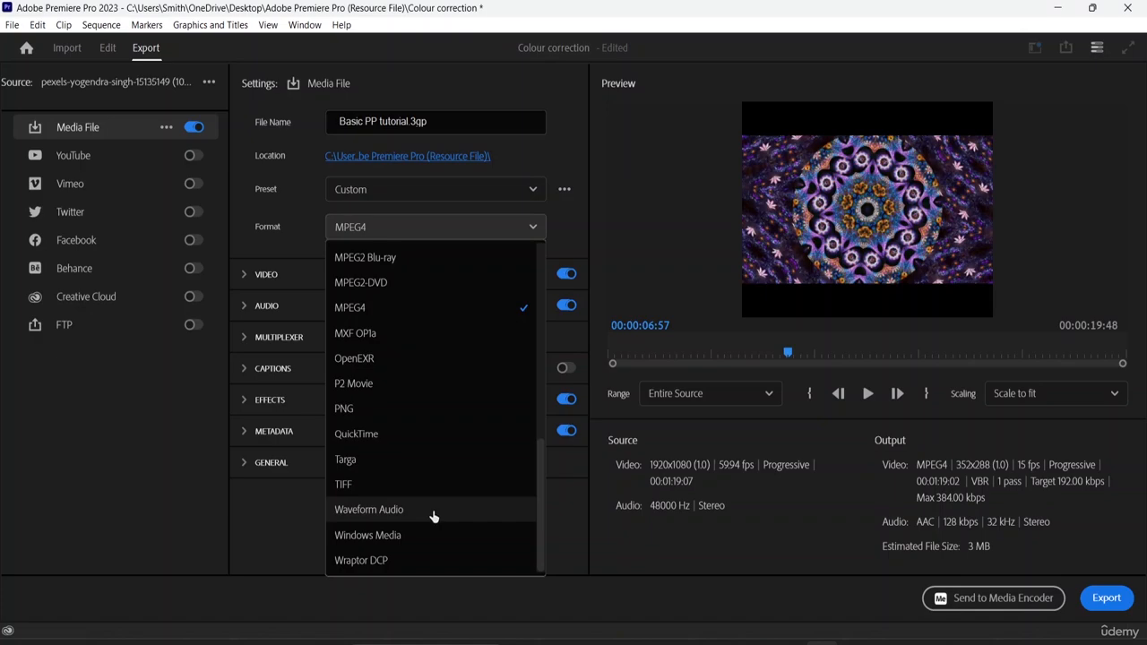
{"action": "left_click", "coordinate": [432, 510]}
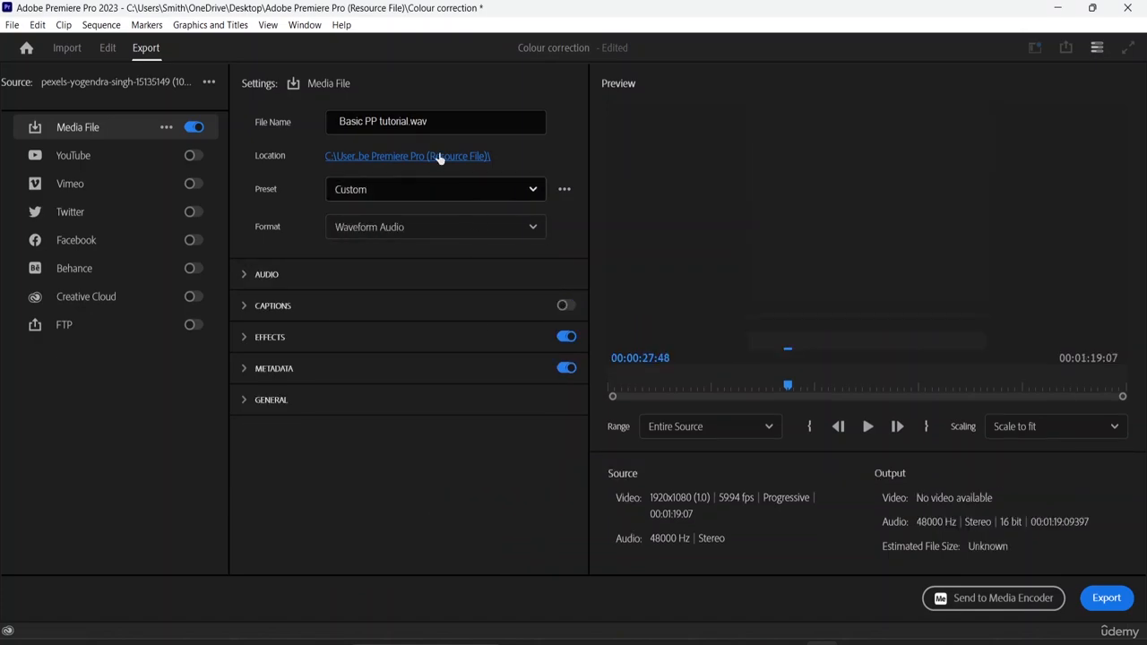
Step: Change the export format to H.264 Blu-ray
{"action": "left_click", "coordinate": [458, 227]}
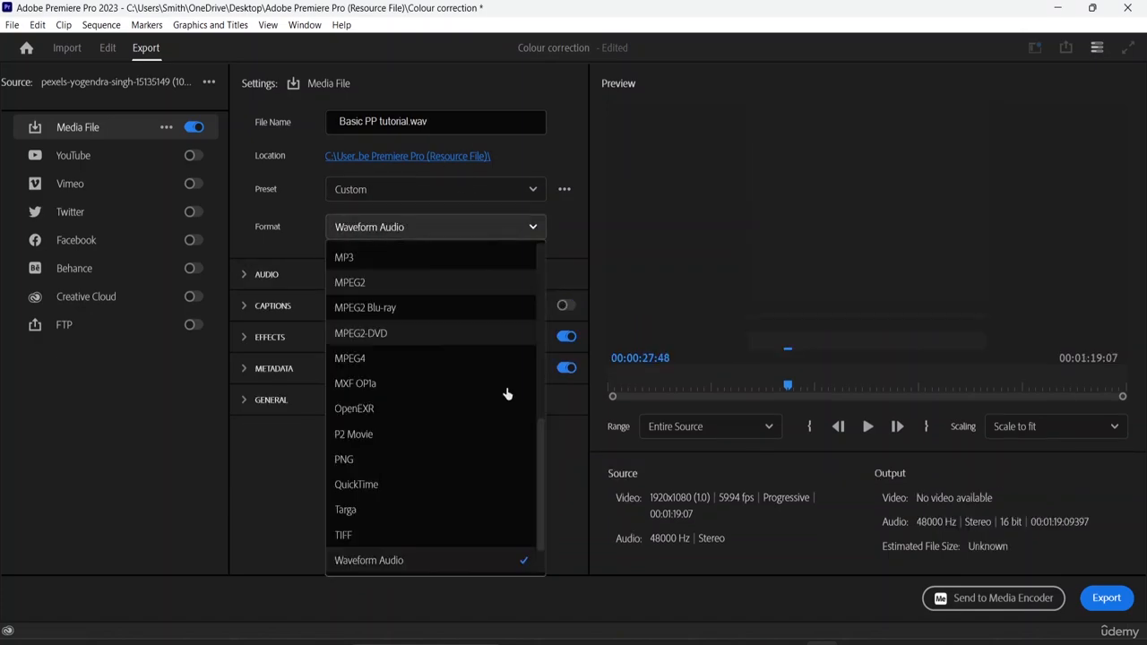
{"action": "scroll", "coordinate": [445, 404], "scroll_direction": "up", "scroll_amount": 4}
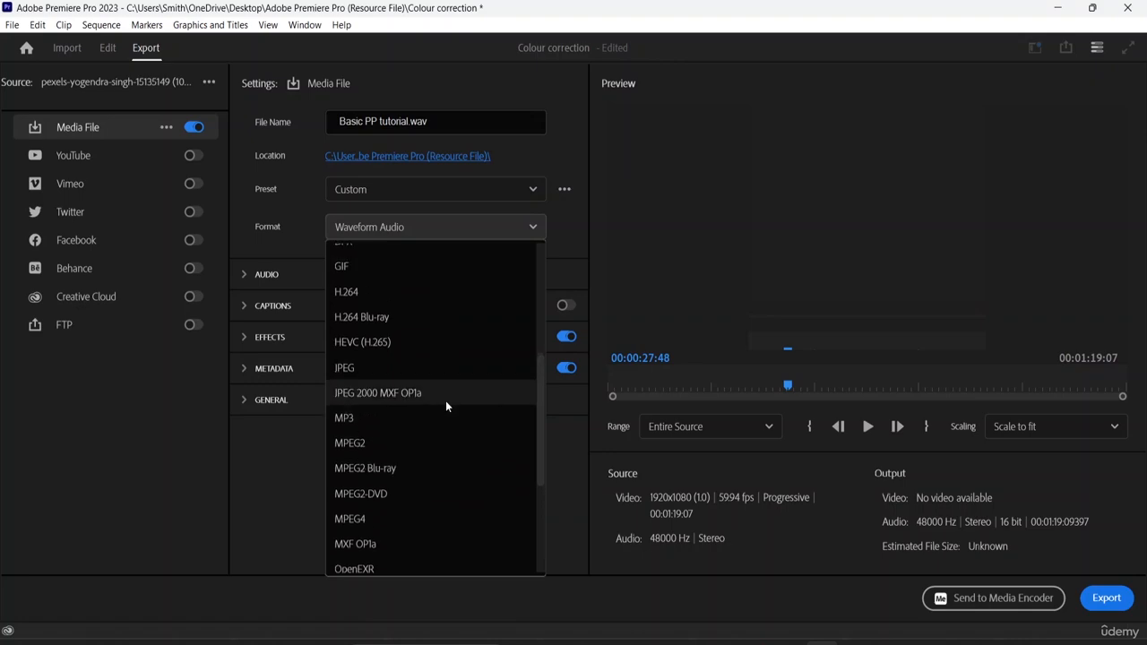
{"action": "left_click", "coordinate": [425, 324]}
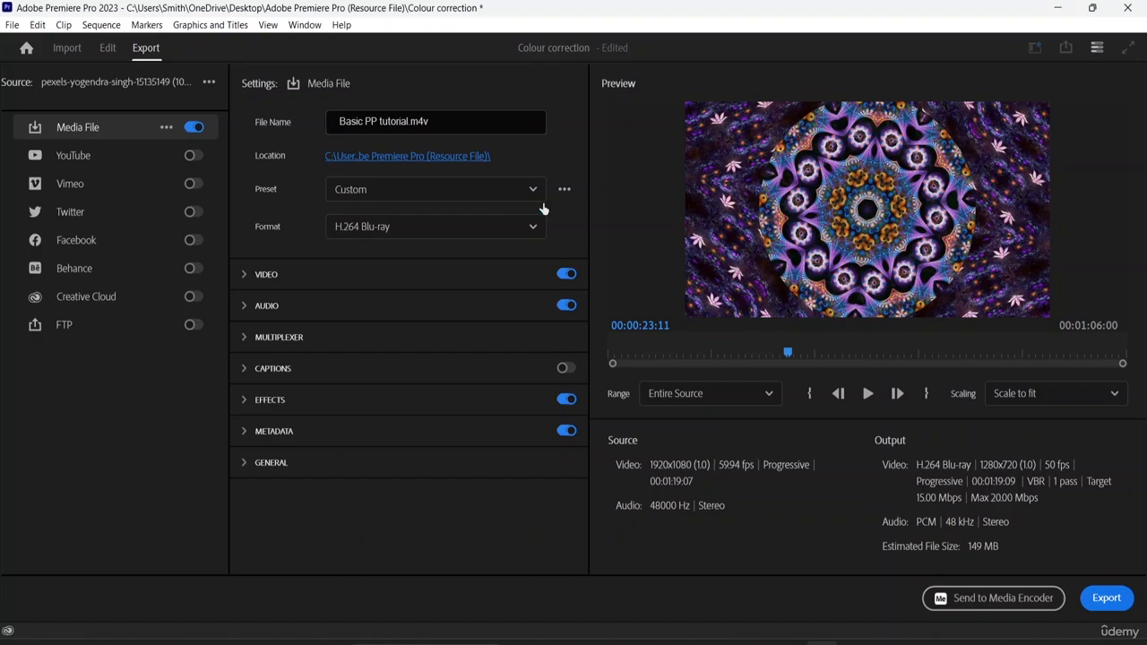
Step: Set the export format to H.264
{"action": "left_click", "coordinate": [533, 229]}
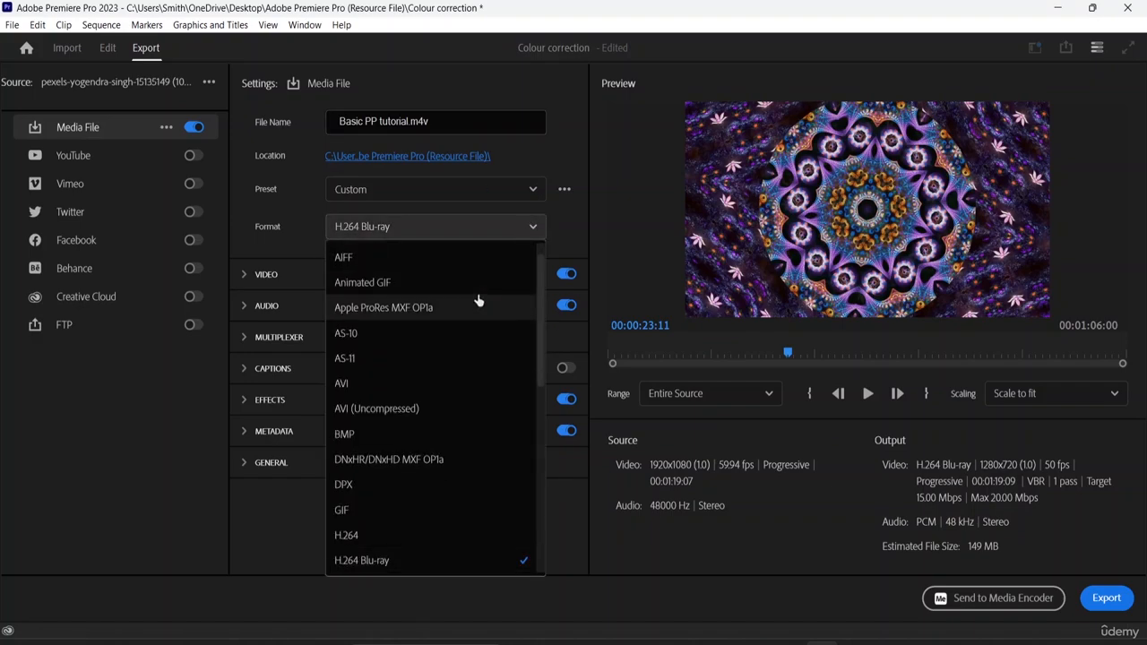
{"action": "left_click", "coordinate": [410, 536]}
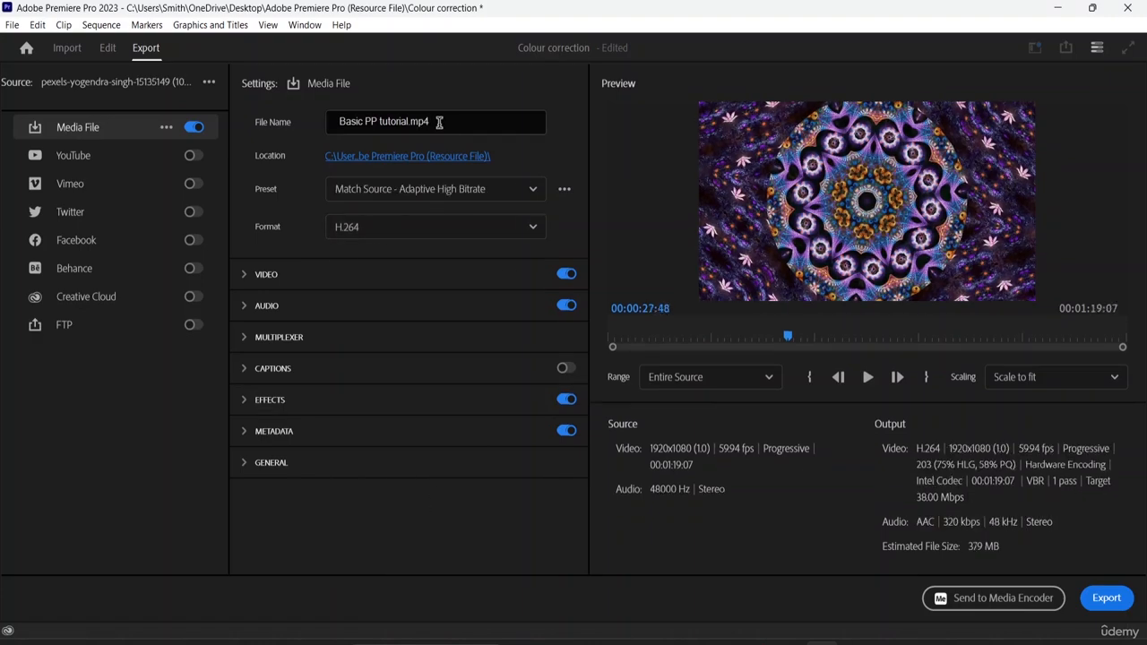
Step: Examine the Video, Audio and Effects export settings one after another, collapsing each section after viewing it
{"action": "left_click", "coordinate": [240, 285]}
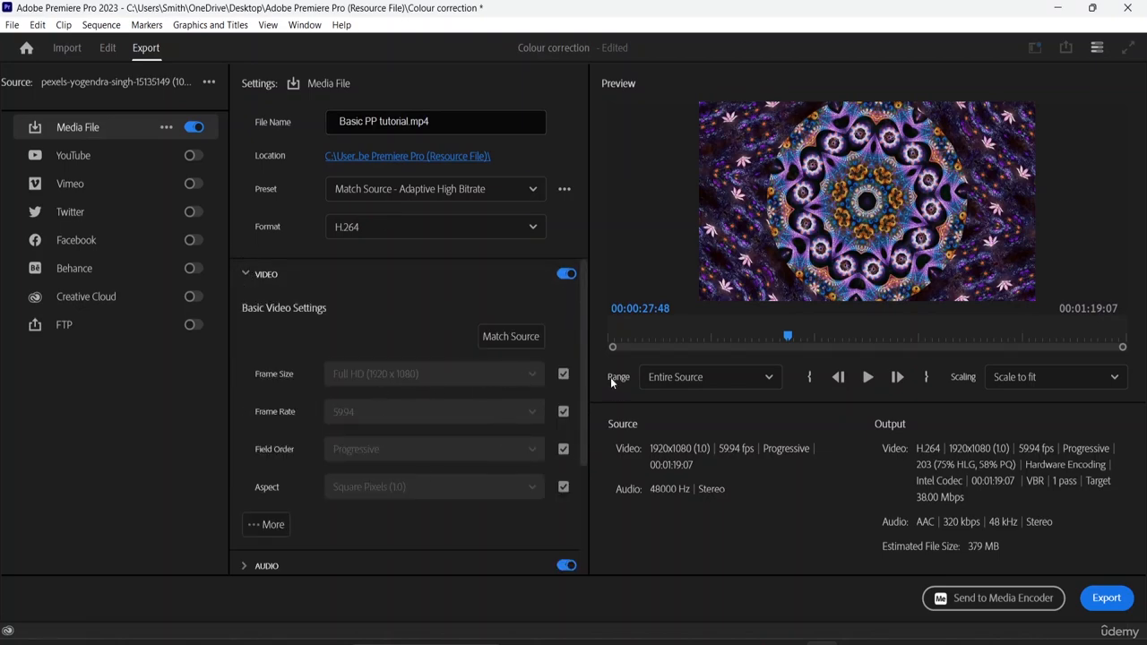
{"action": "left_click", "coordinate": [246, 278]}
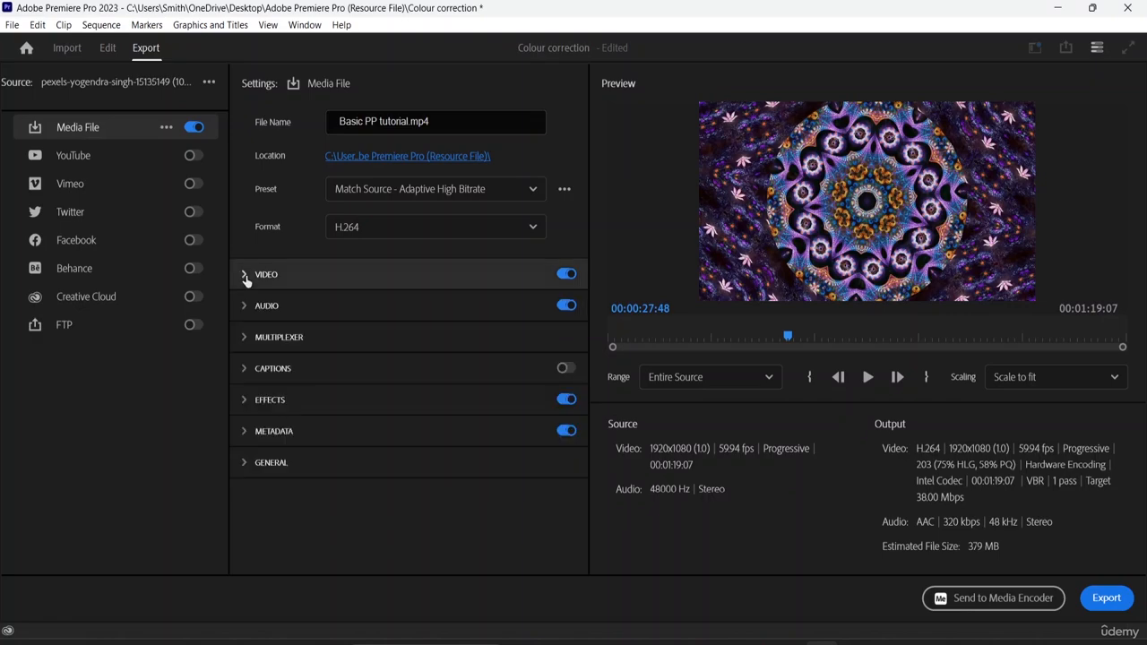
{"action": "left_click", "coordinate": [243, 306]}
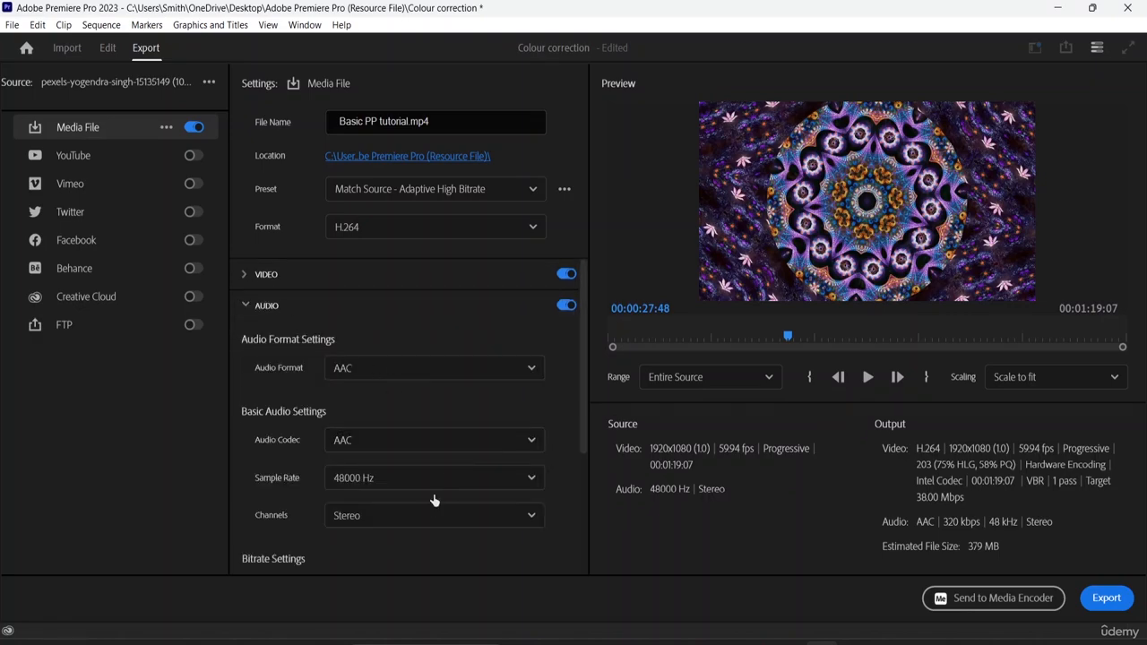
{"action": "scroll", "coordinate": [359, 417], "scroll_direction": "down", "scroll_amount": 1}
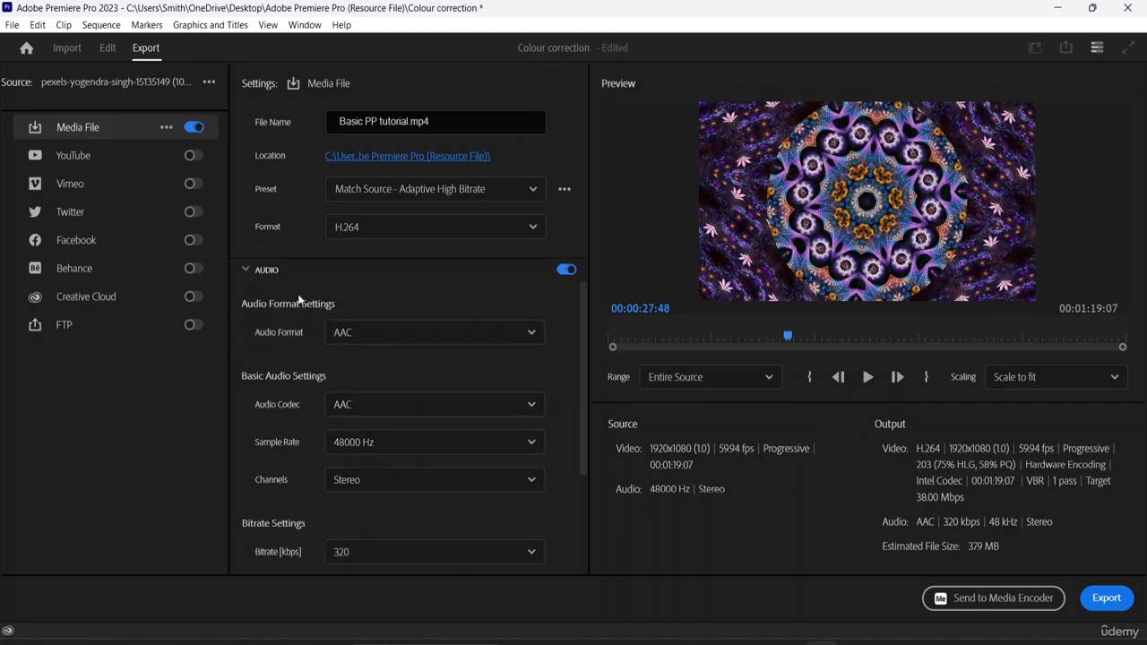
{"action": "left_click", "coordinate": [245, 271]}
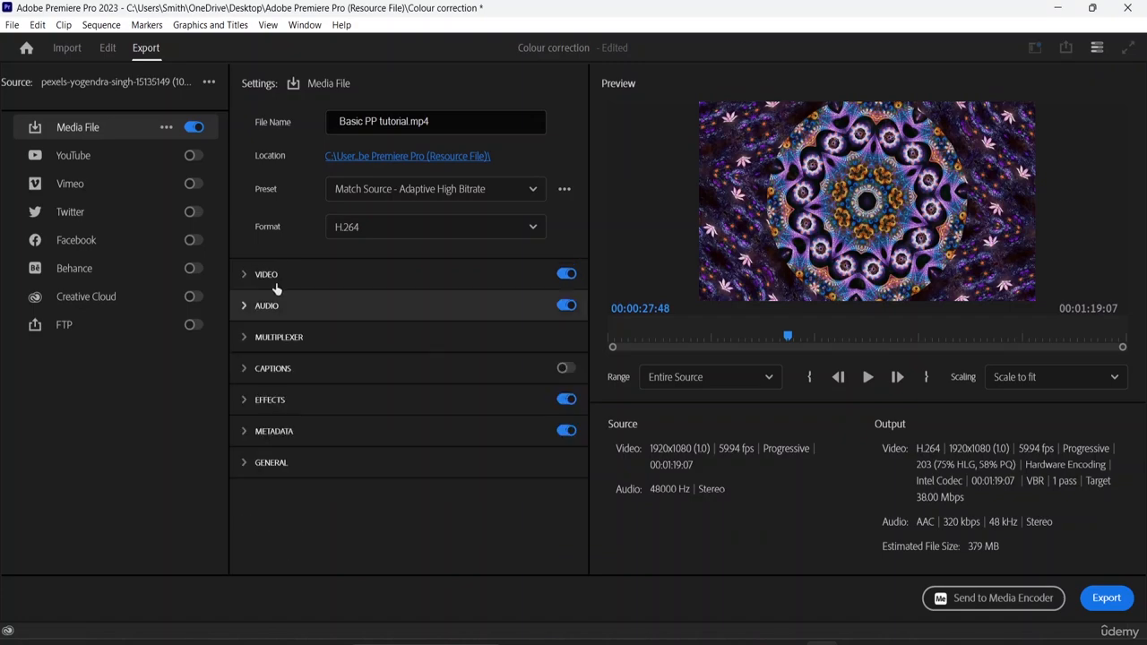
{"action": "left_click", "coordinate": [240, 401]}
{"action": "scroll", "coordinate": [296, 462], "scroll_direction": "down", "scroll_amount": 4}
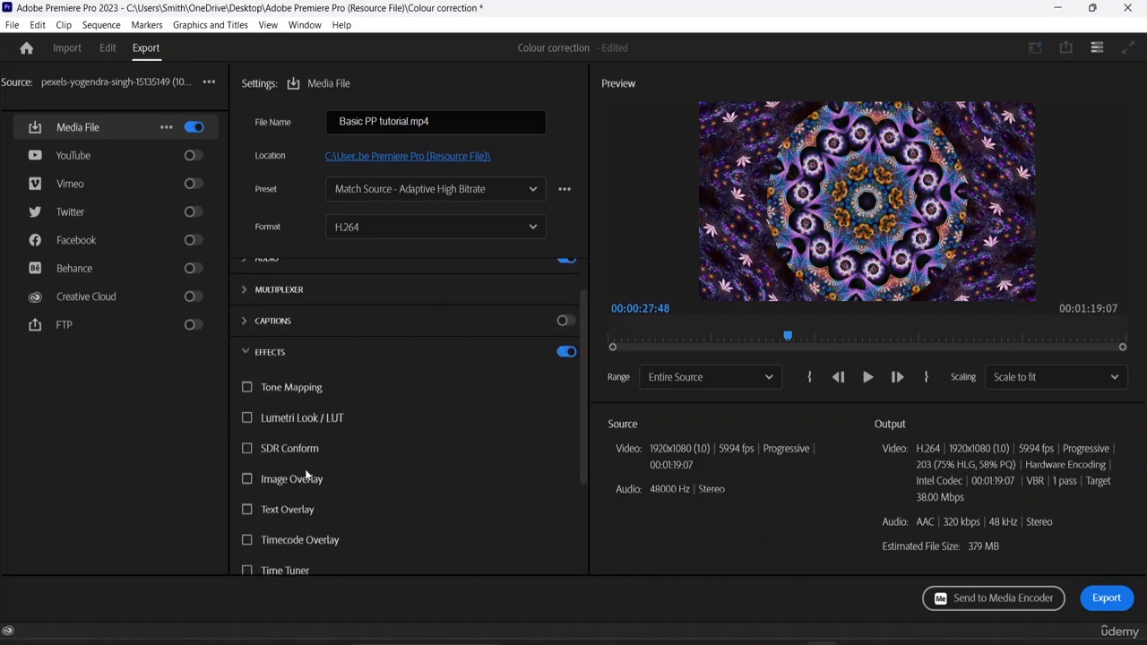
{"action": "scroll", "coordinate": [300, 461], "scroll_direction": "up", "scroll_amount": 1}
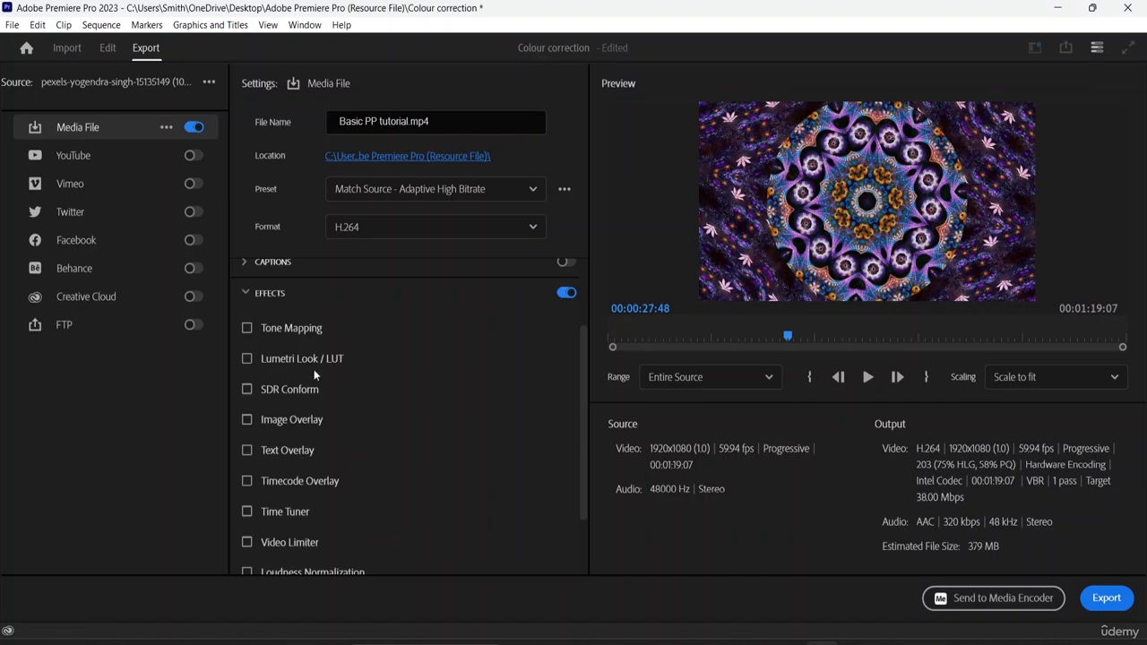
{"action": "scroll", "coordinate": [314, 375], "scroll_direction": "up", "scroll_amount": 1}
{"action": "left_click", "coordinate": [246, 316]}
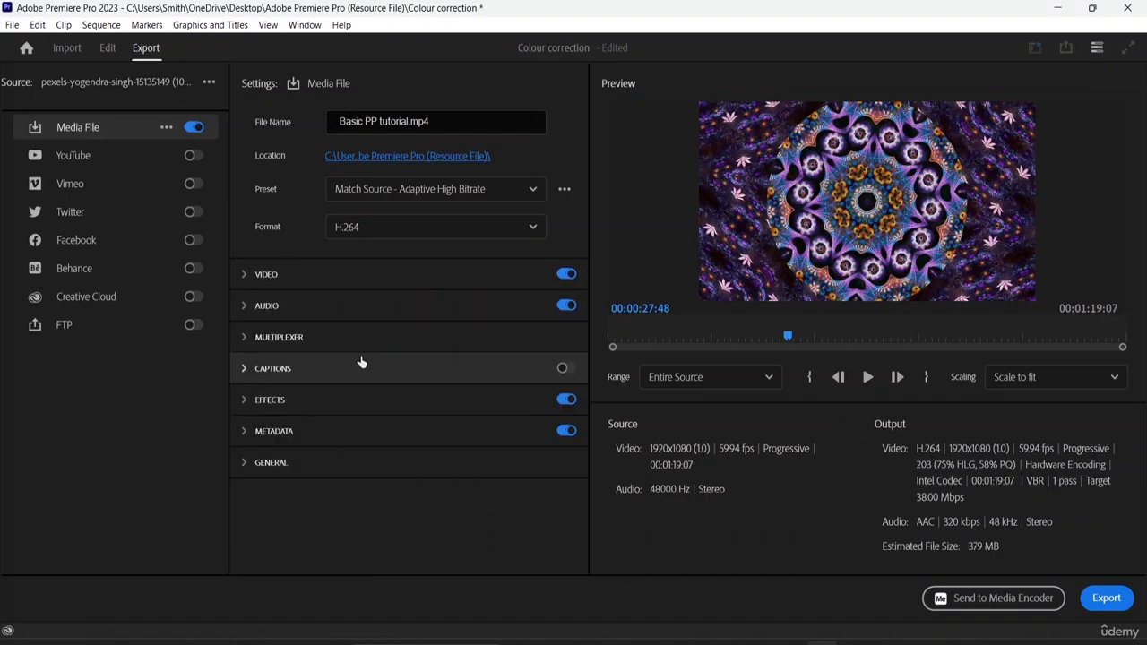
Step: Examine the Metadata export settings and collapse the section after viewing it
{"action": "left_click", "coordinate": [248, 439]}
{"action": "scroll", "coordinate": [422, 493], "scroll_direction": "down", "scroll_amount": 1}
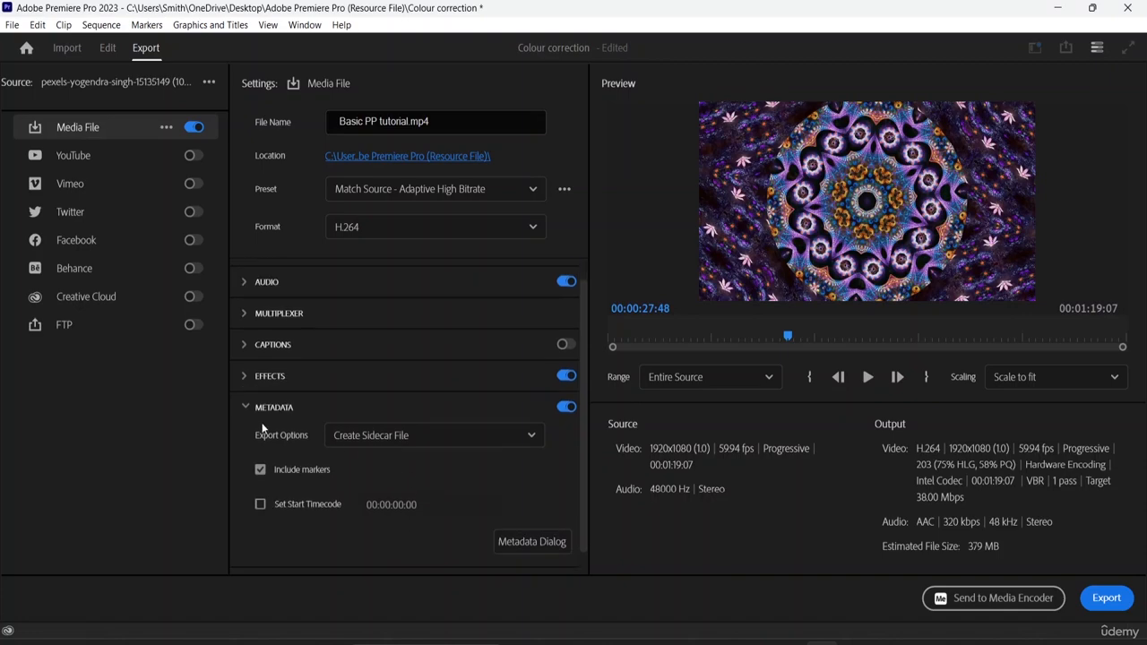
{"action": "left_click", "coordinate": [246, 407]}
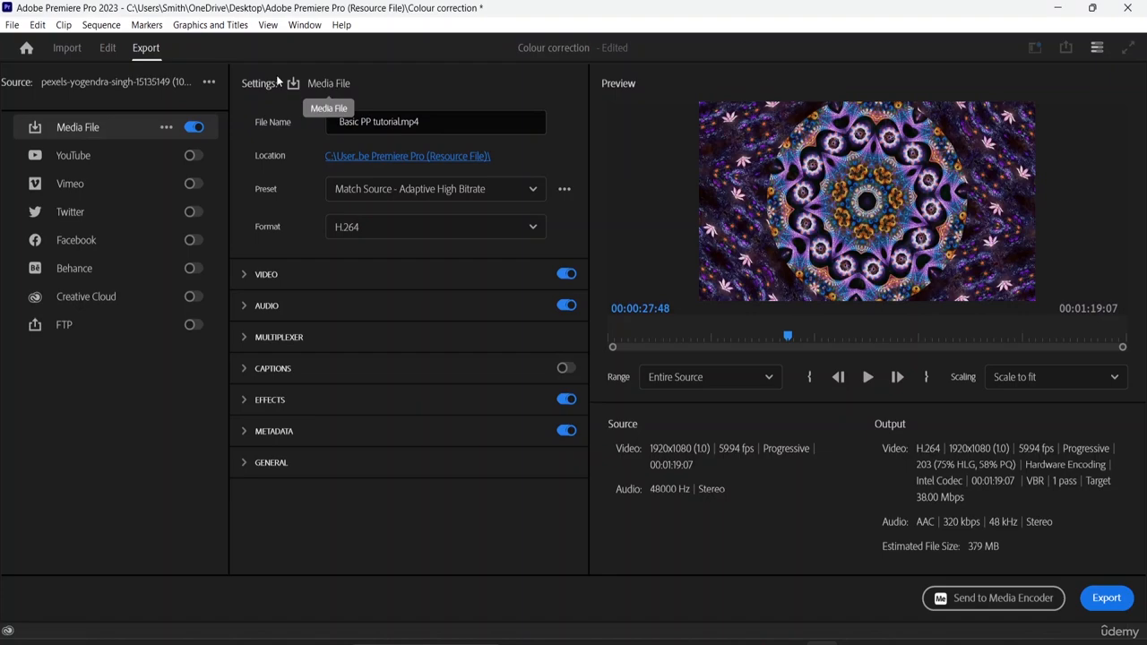
Step: Enable YouTube as an export destination and view its channel choices
{"action": "left_click", "coordinate": [193, 156]}
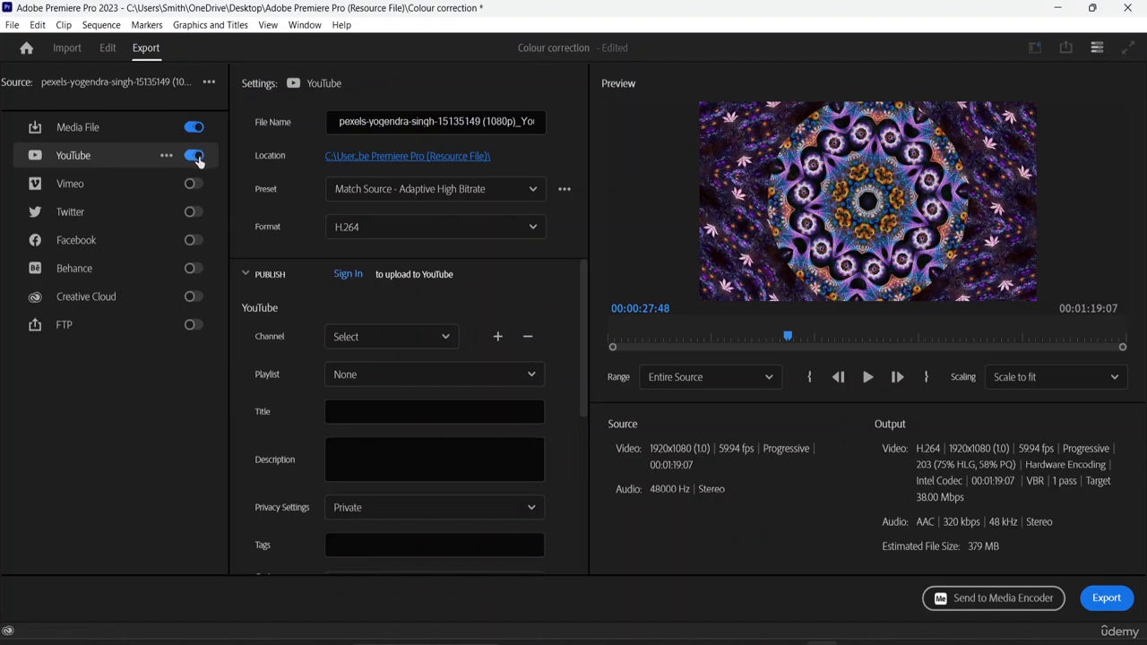
{"action": "scroll", "coordinate": [378, 338], "scroll_direction": "down", "scroll_amount": 2}
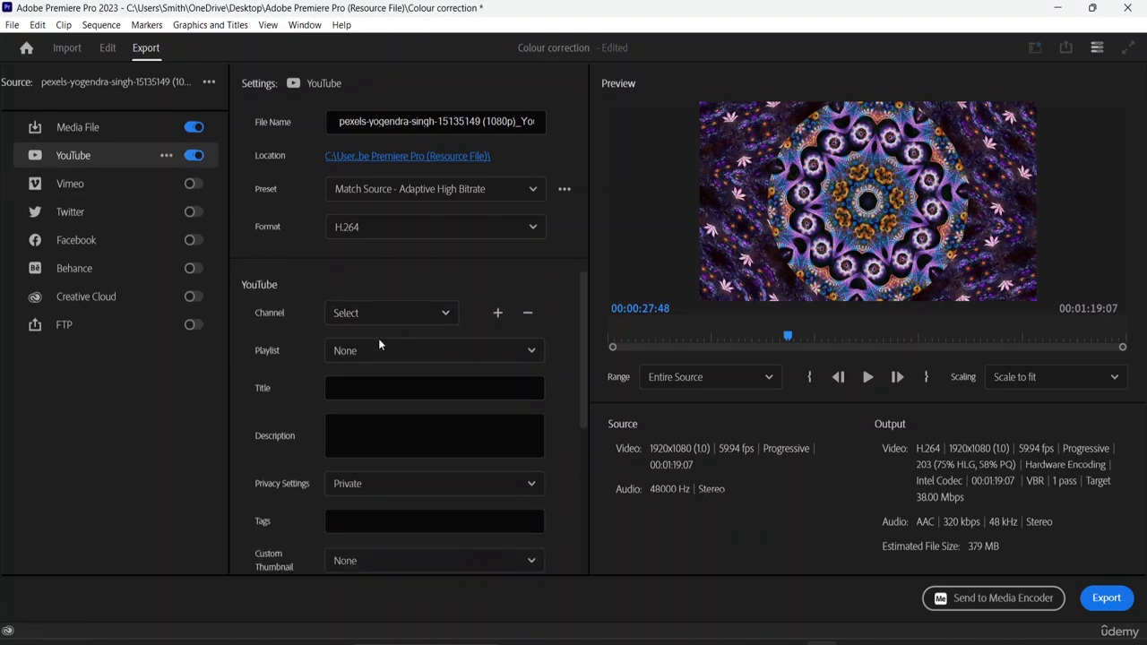
{"action": "left_click", "coordinate": [439, 276]}
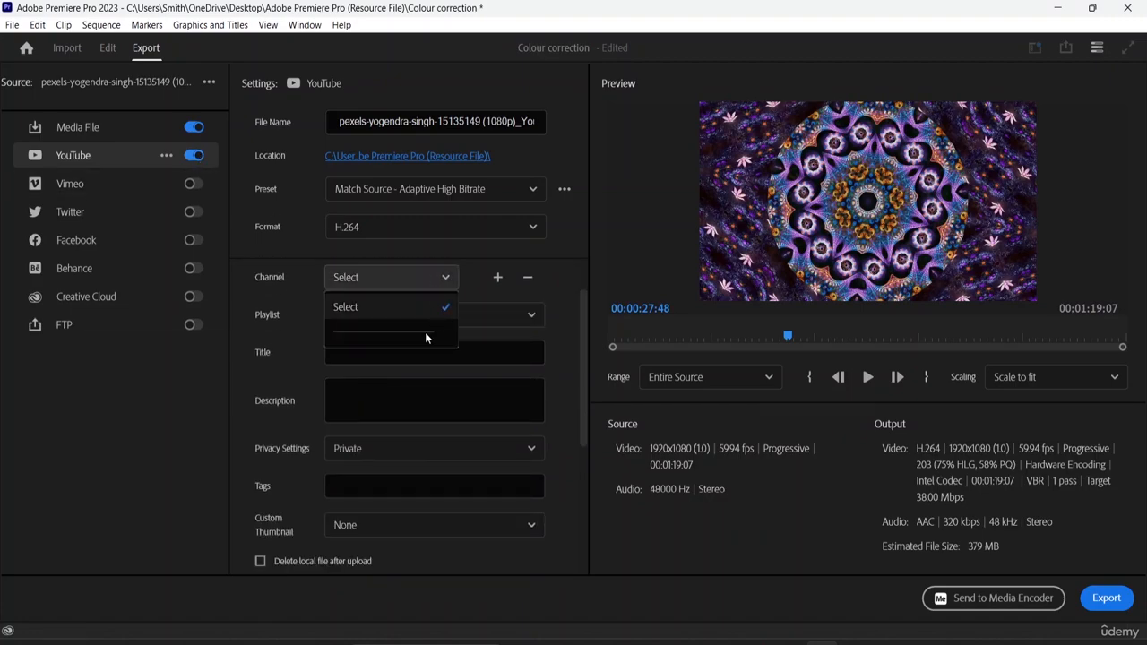
{"action": "left_click", "coordinate": [440, 282]}
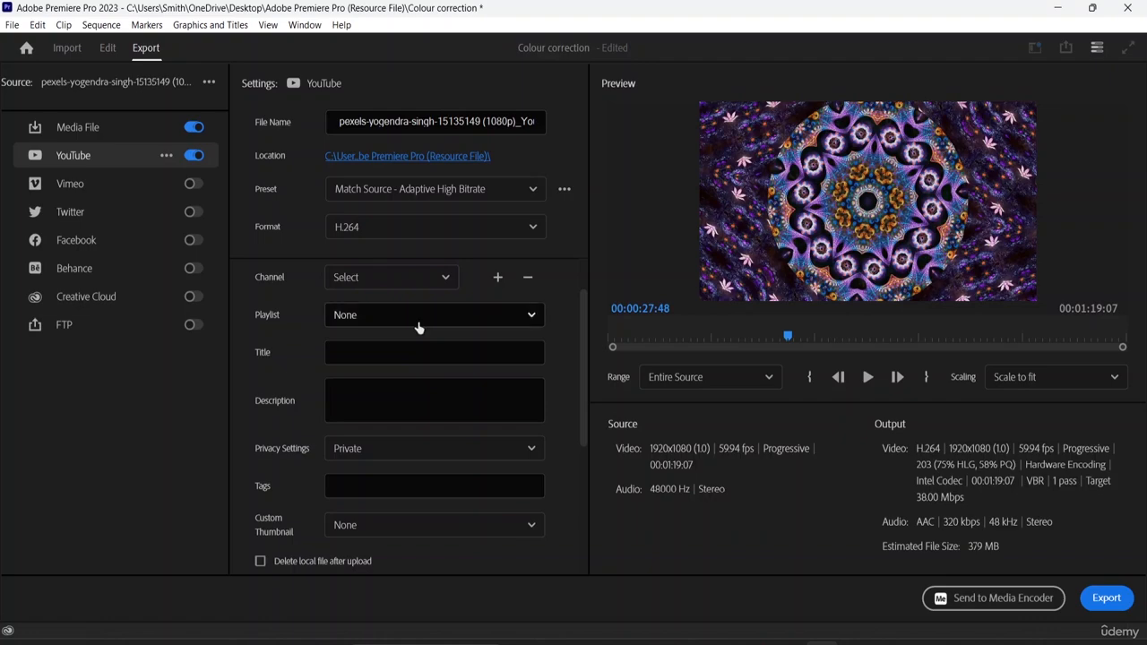
Step: Examine the YouTube publishing fields and custom thumbnail choices, leaving the thumbnail at None, and disable the YouTube destination
{"action": "scroll", "coordinate": [349, 344], "scroll_direction": "down", "scroll_amount": 1}
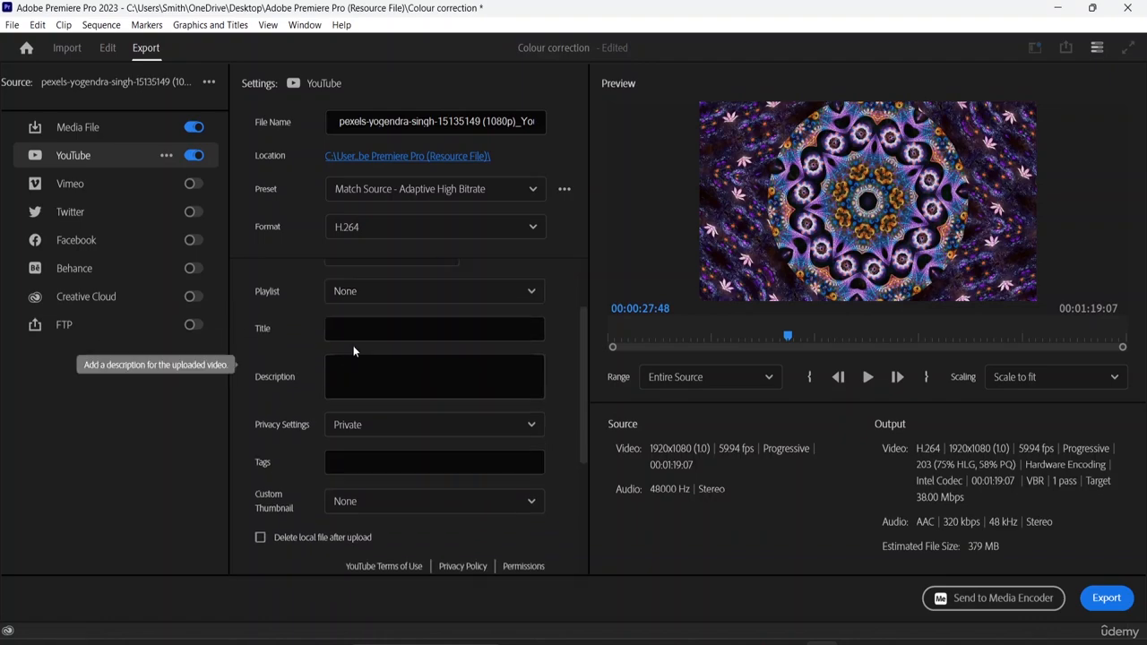
{"action": "scroll", "coordinate": [376, 367], "scroll_direction": "up", "scroll_amount": 1}
{"action": "scroll", "coordinate": [434, 427], "scroll_direction": "down", "scroll_amount": 1}
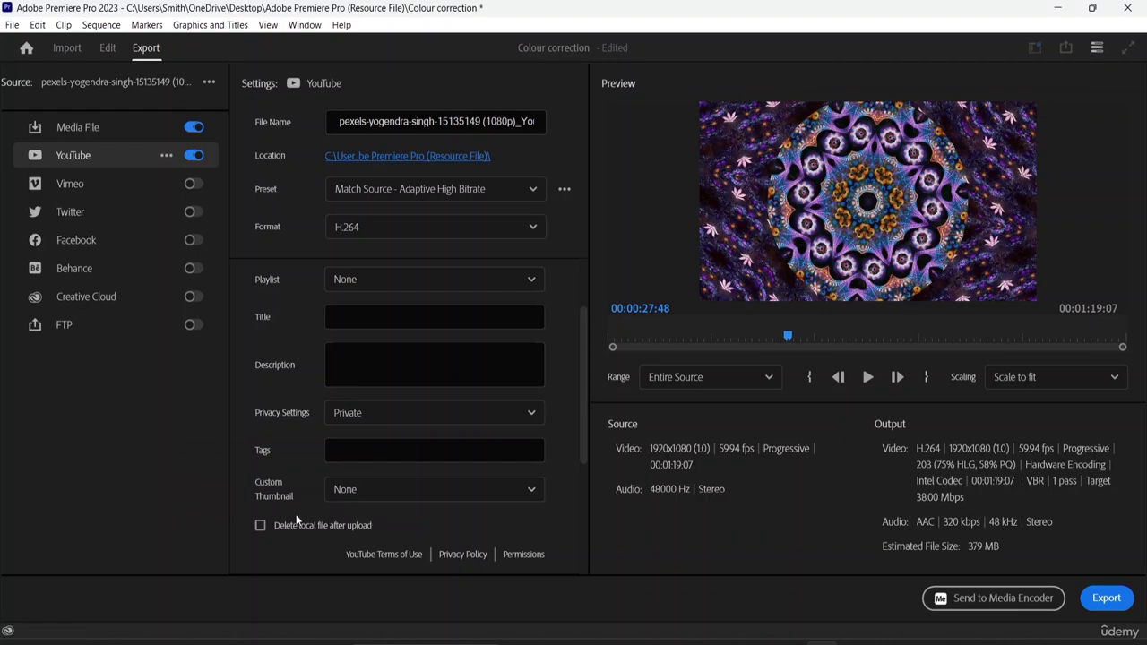
{"action": "left_click", "coordinate": [359, 494]}
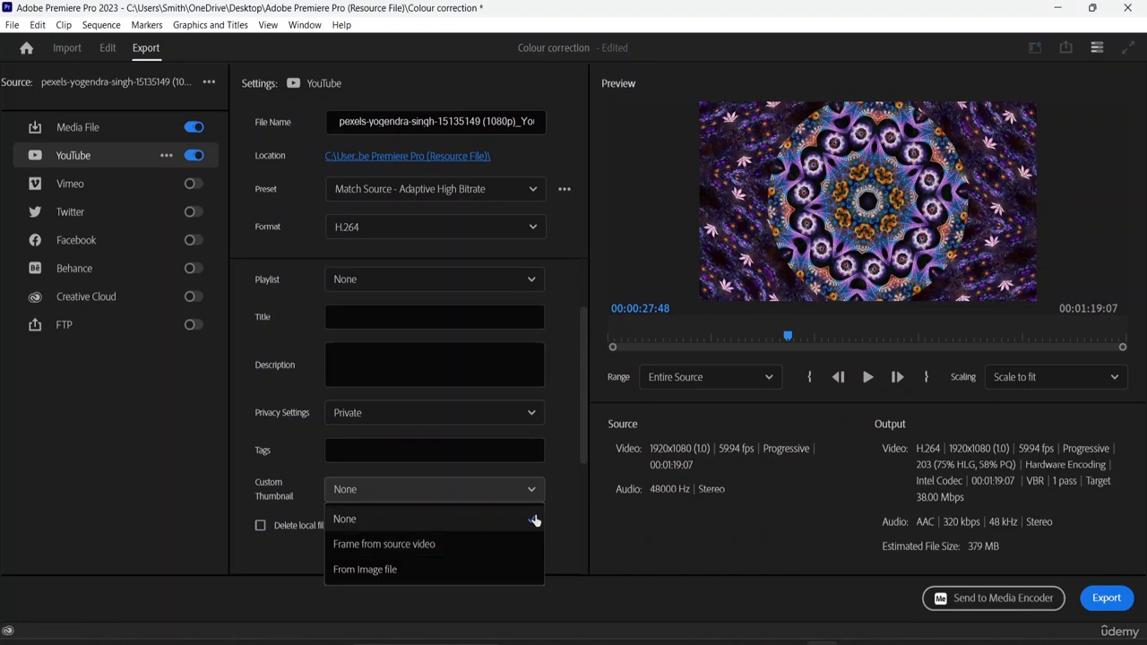
{"action": "left_click", "coordinate": [518, 494]}
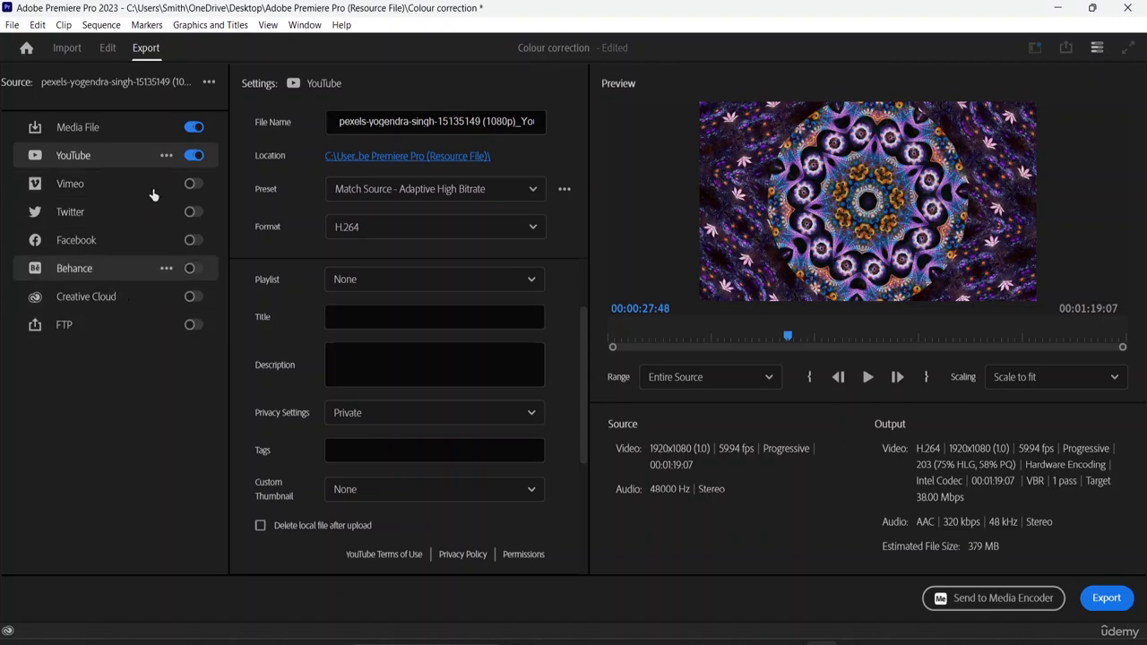
{"action": "left_click", "coordinate": [192, 155]}
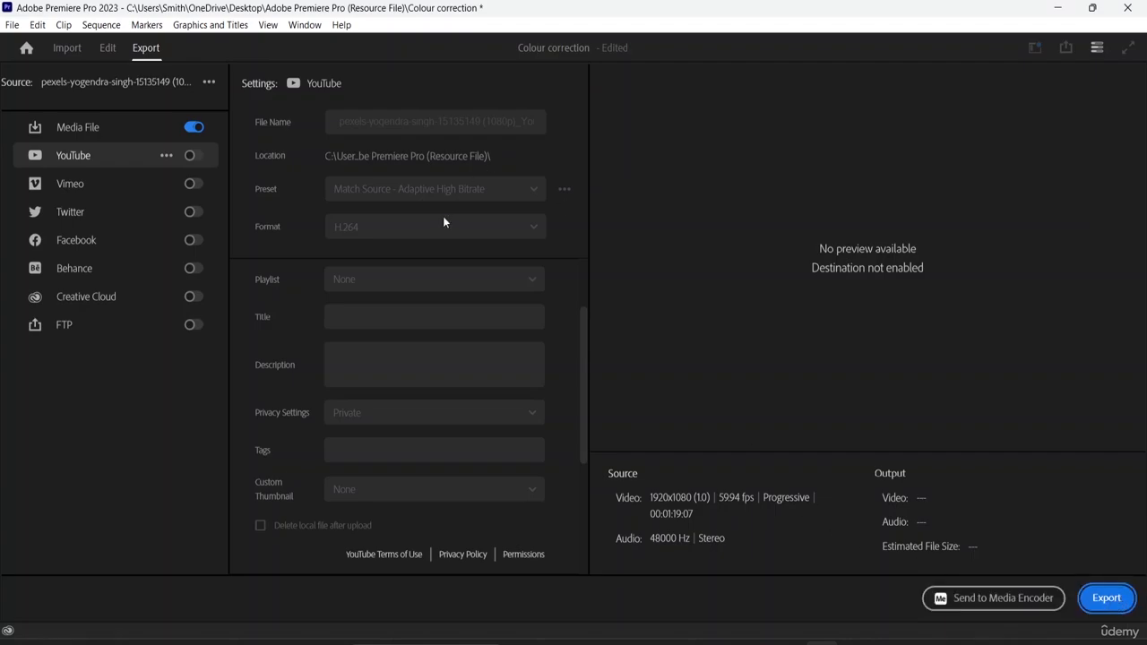
Step: Return to the editing workspace and show the contents of the Colour correction project
{"action": "left_click", "coordinate": [108, 49]}
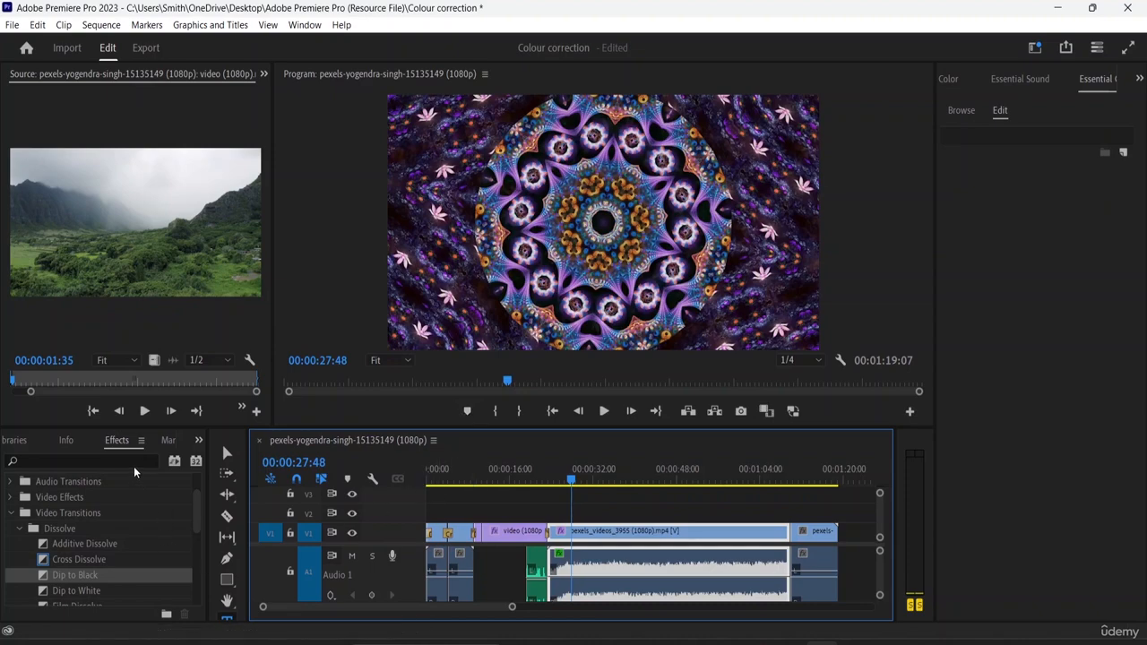
{"action": "left_click", "coordinate": [6, 441]}
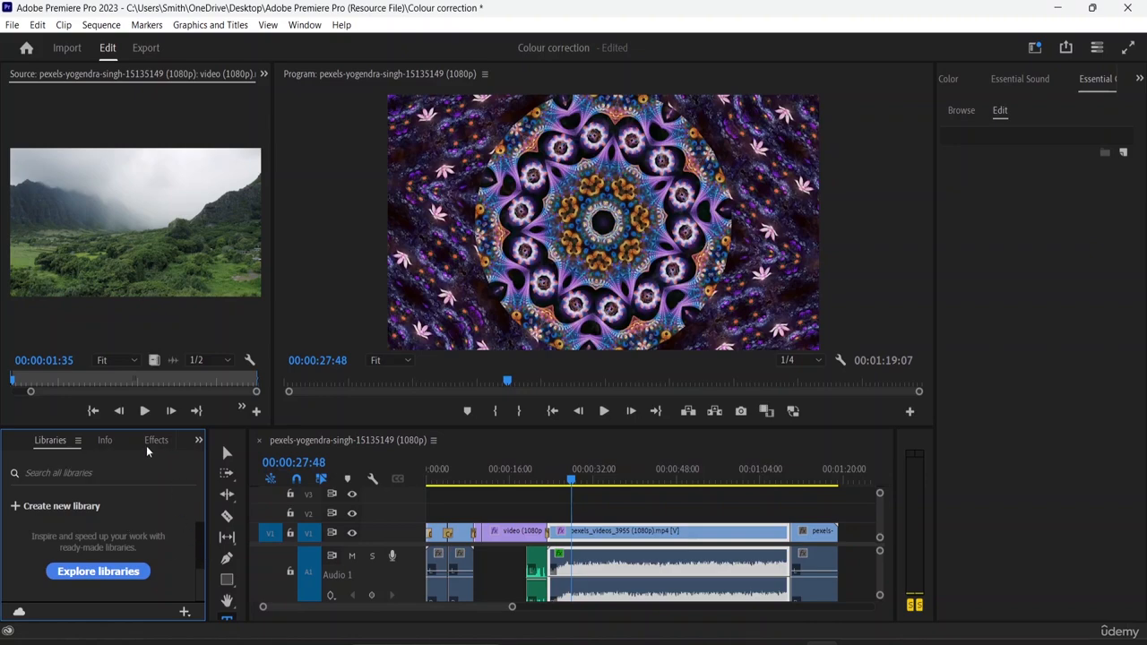
{"action": "left_click", "coordinate": [100, 442]}
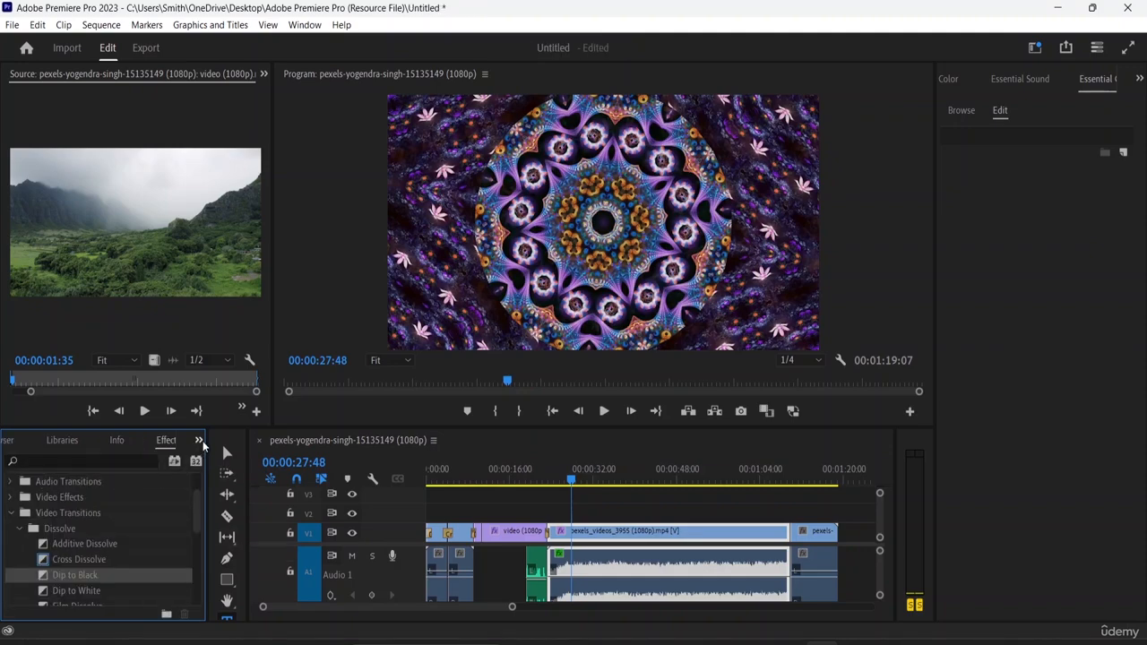
{"action": "left_click", "coordinate": [198, 442]}
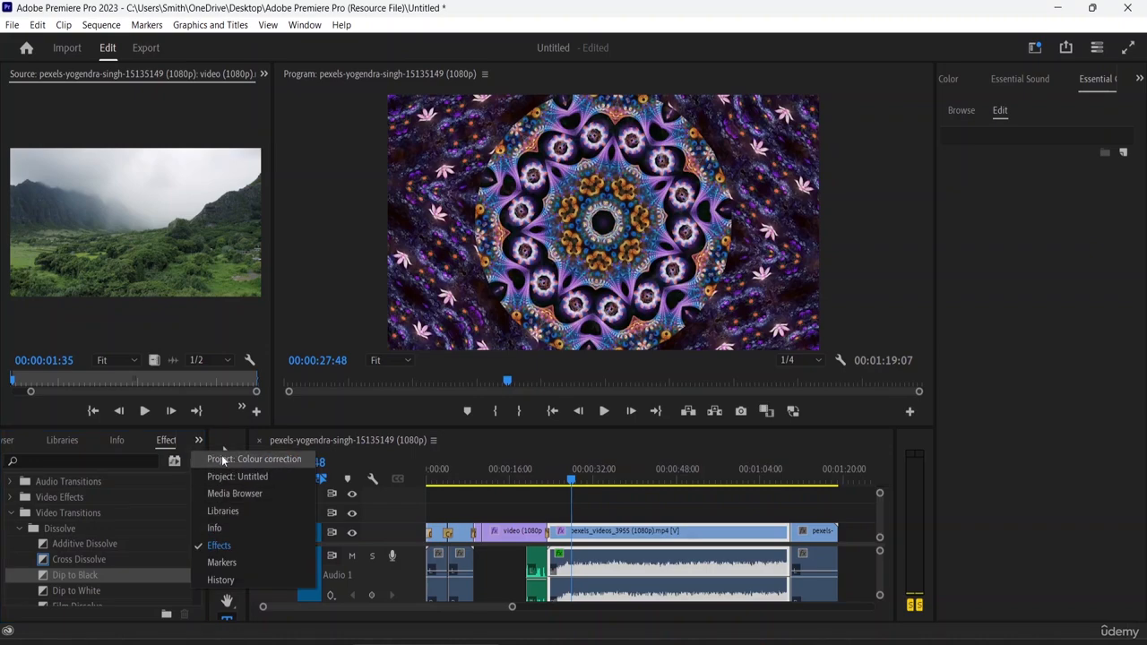
{"action": "left_click", "coordinate": [235, 459]}
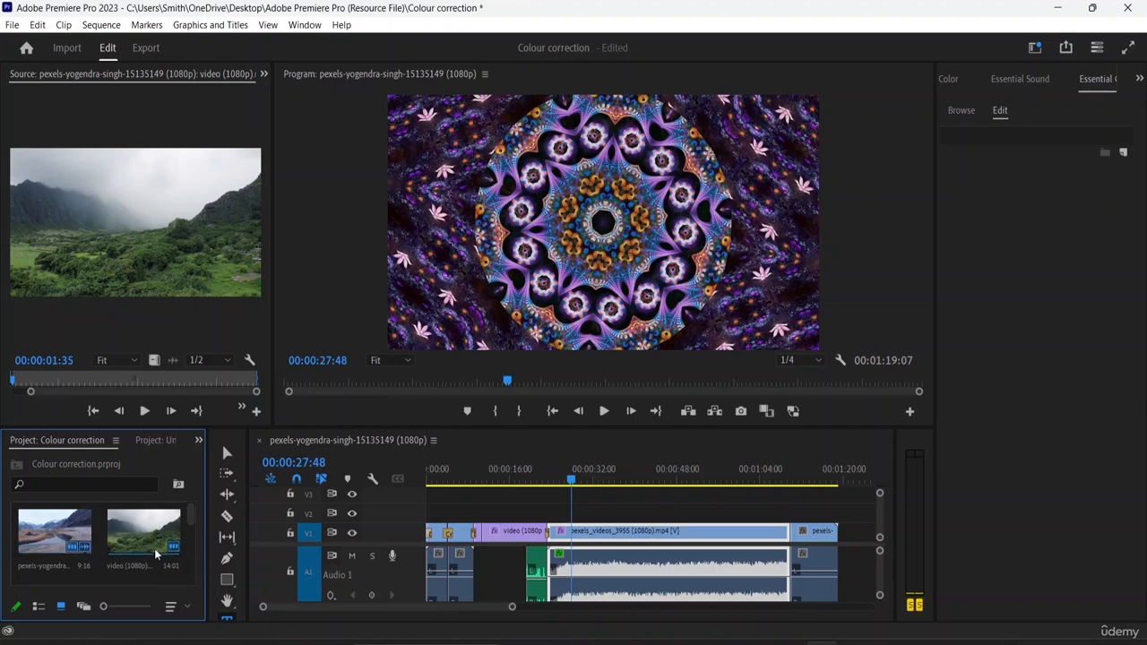
Step: Find and select the 1:19:07 sequence among the Colour correction project's items
{"action": "scroll", "coordinate": [173, 549], "scroll_direction": "down", "scroll_amount": 3}
{"action": "scroll", "coordinate": [173, 549], "scroll_direction": "down", "scroll_amount": 2}
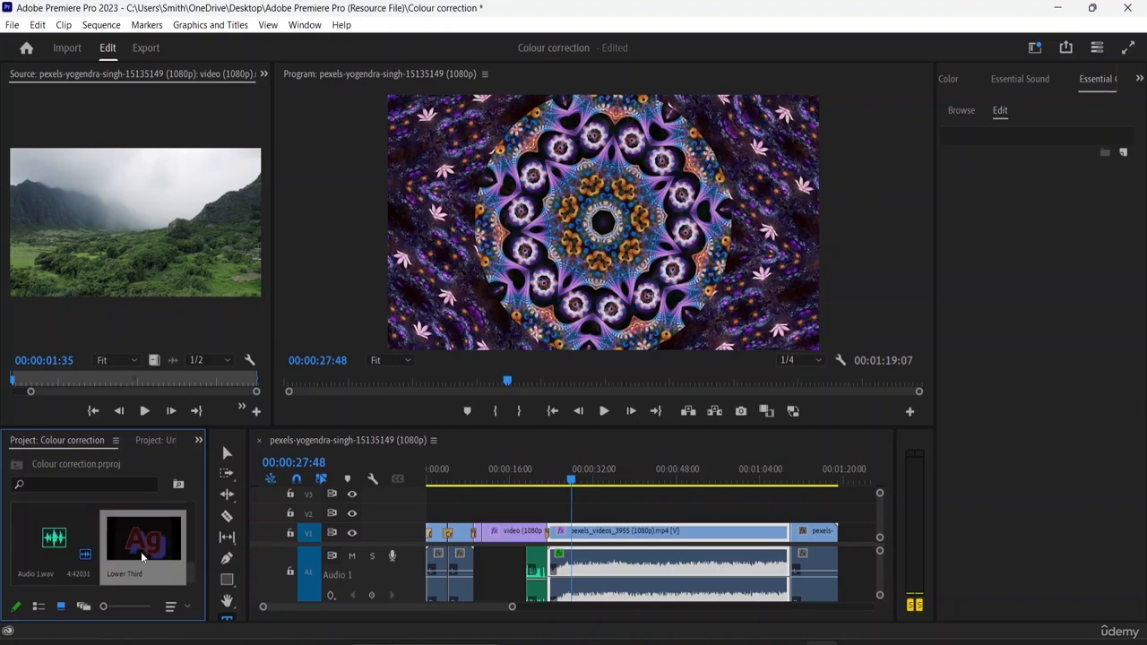
{"action": "scroll", "coordinate": [80, 563], "scroll_direction": "up", "scroll_amount": 2}
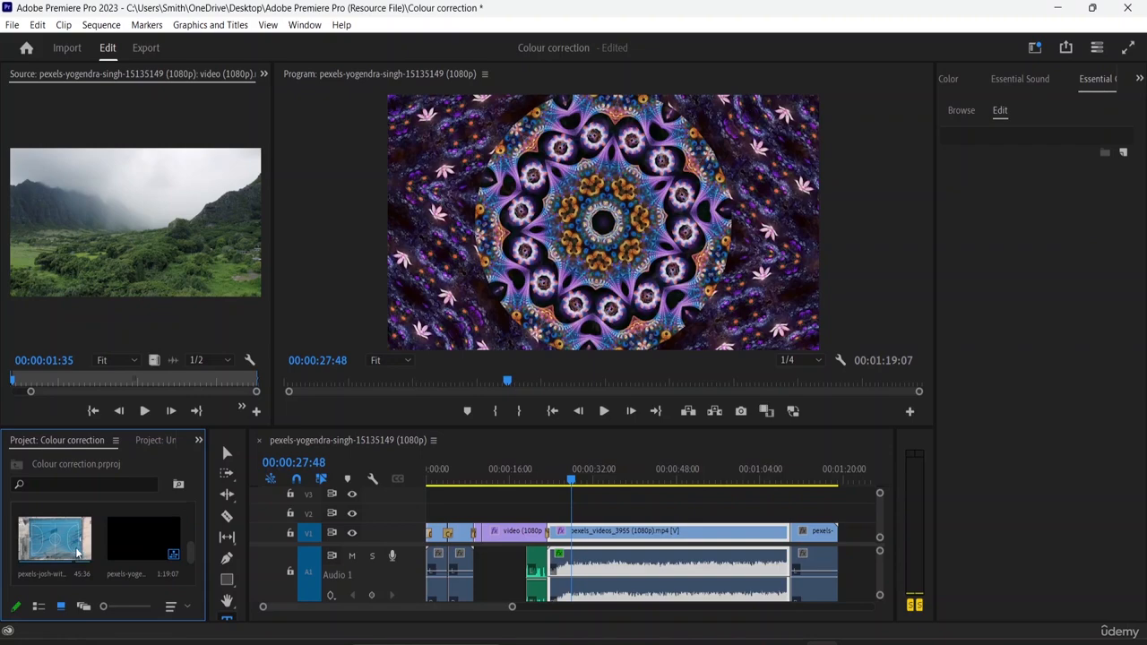
{"action": "left_click", "coordinate": [174, 559]}
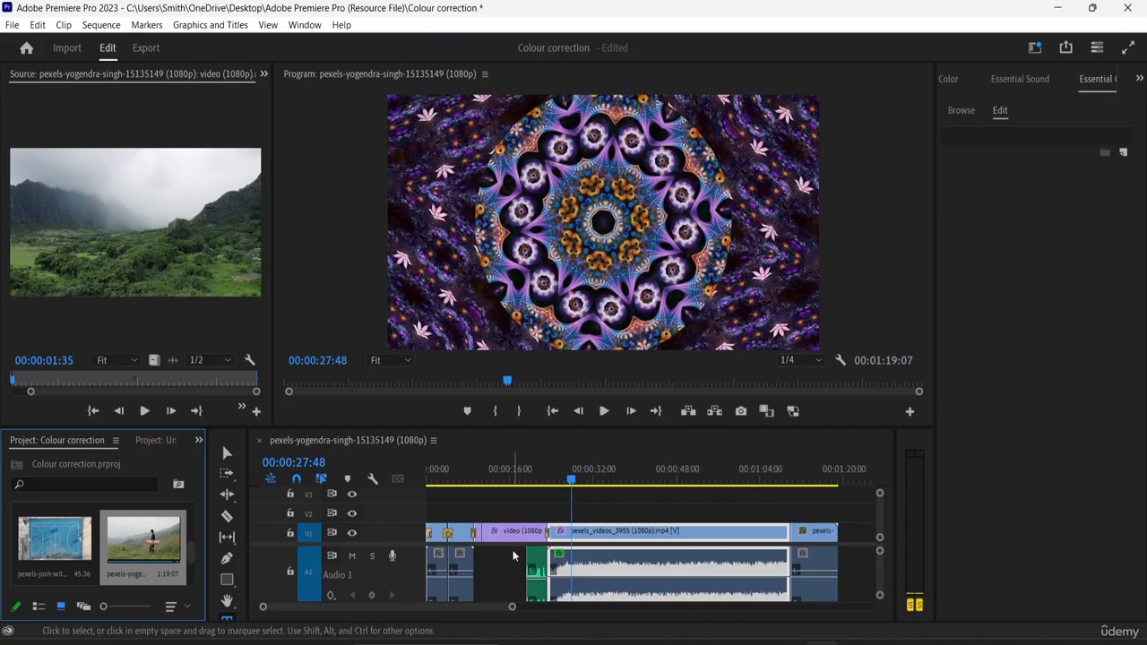
Step: Open the media export settings for the selected sequence
{"action": "left_click", "coordinate": [14, 25]}
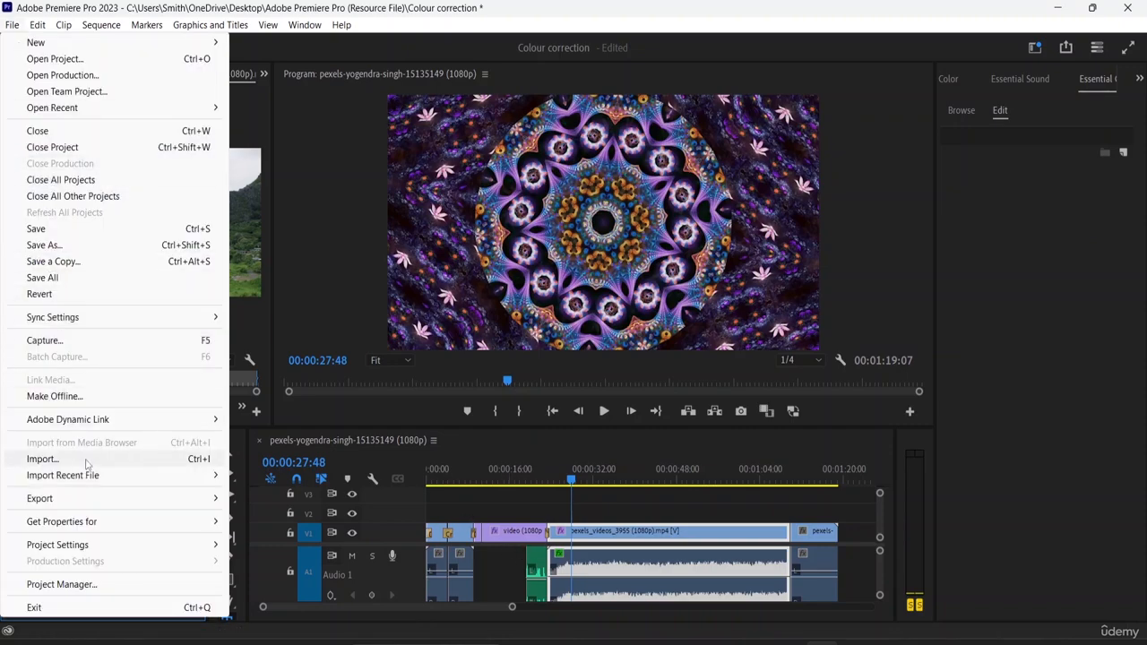
{"action": "mouse_move", "coordinate": [99, 504]}
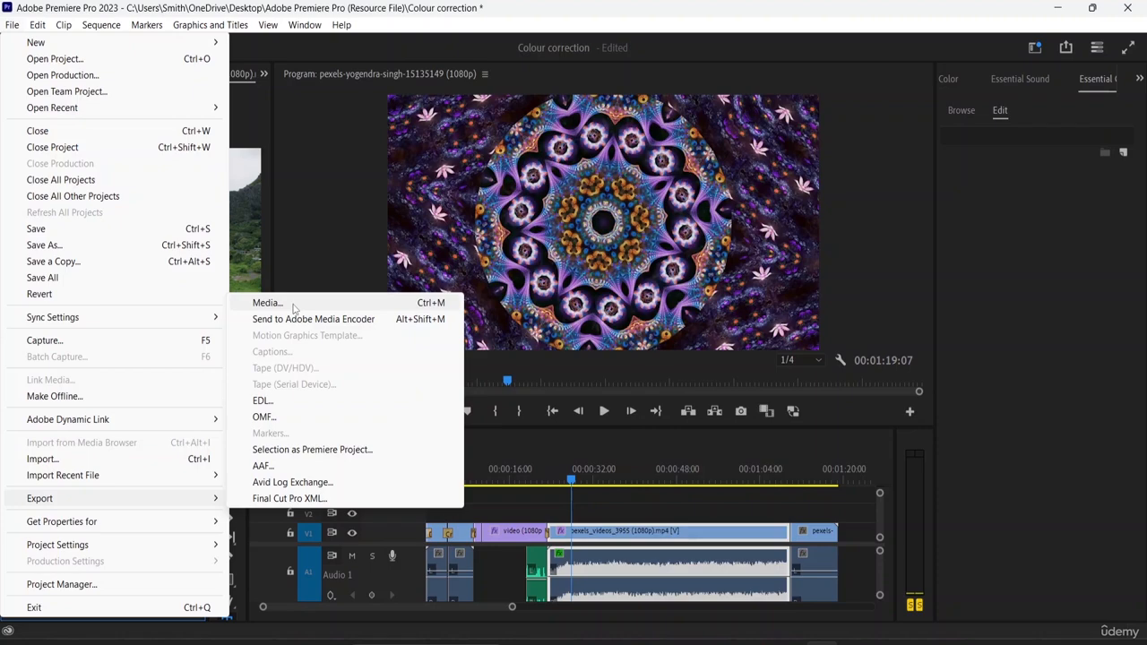
{"action": "left_click", "coordinate": [293, 305]}
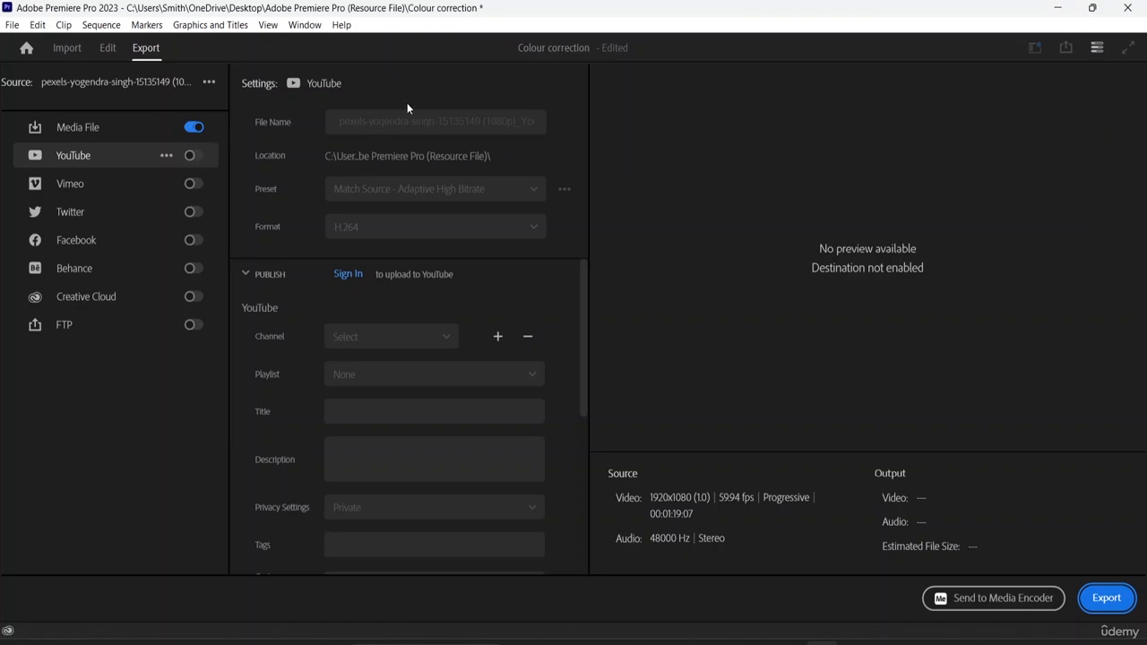
Step: Switch from the YouTube settings to the Media File destination and keep that destination enabled
{"action": "scroll", "coordinate": [475, 269], "scroll_direction": "down", "scroll_amount": 1}
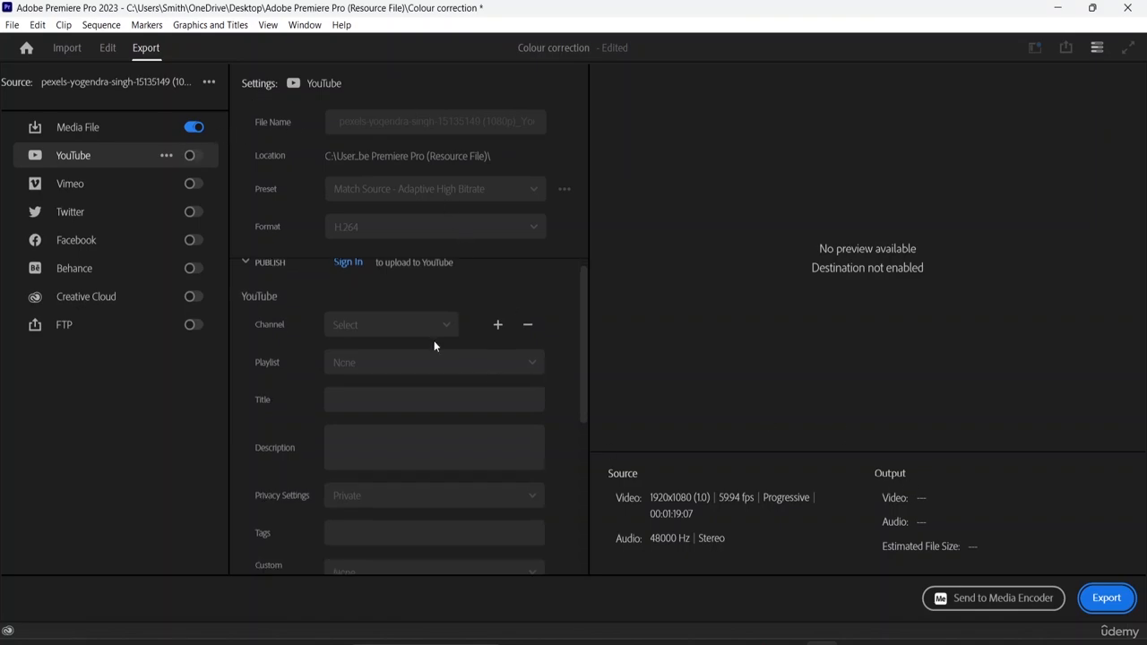
{"action": "scroll", "coordinate": [422, 323], "scroll_direction": "up", "scroll_amount": 1}
{"action": "left_click", "coordinate": [193, 128]}
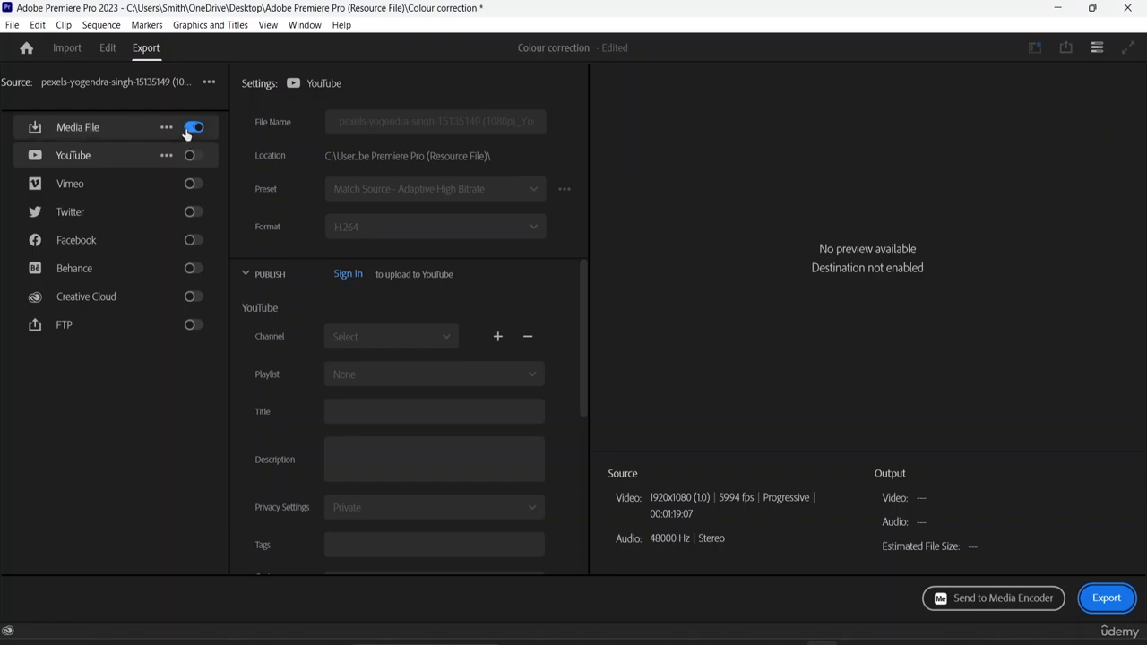
{"action": "left_click", "coordinate": [193, 128]}
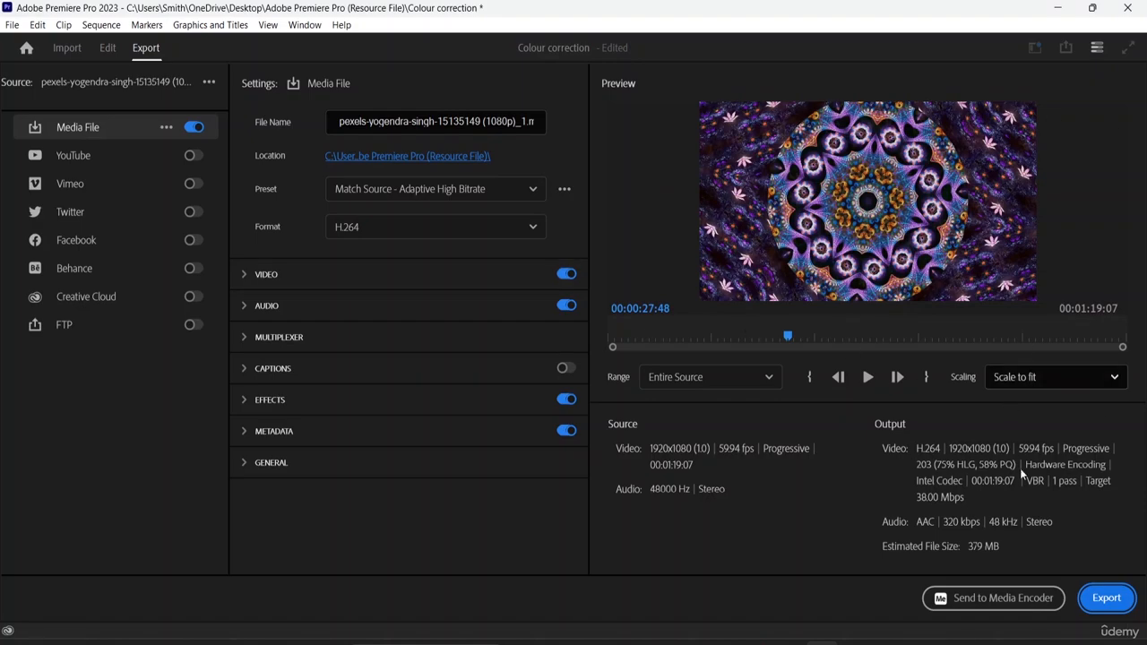
Step: Try the Scale to fill and Stretch to fill export scaling options, and set scaling back to Scale to fit
{"action": "left_click", "coordinate": [1103, 383]}
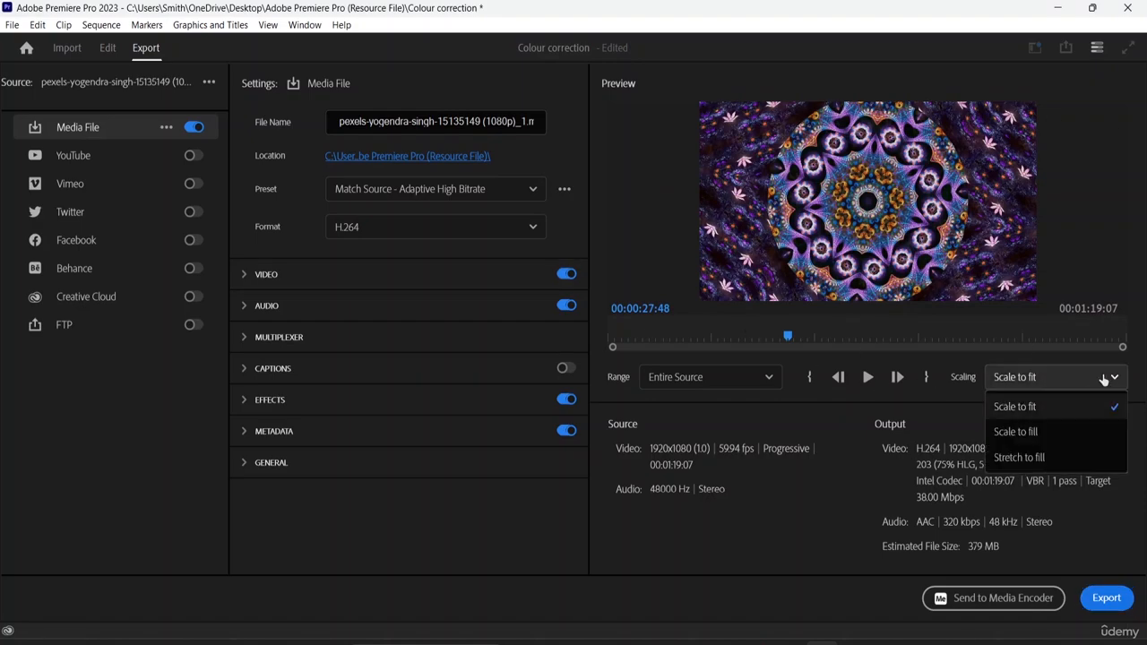
{"action": "left_click", "coordinate": [1088, 434]}
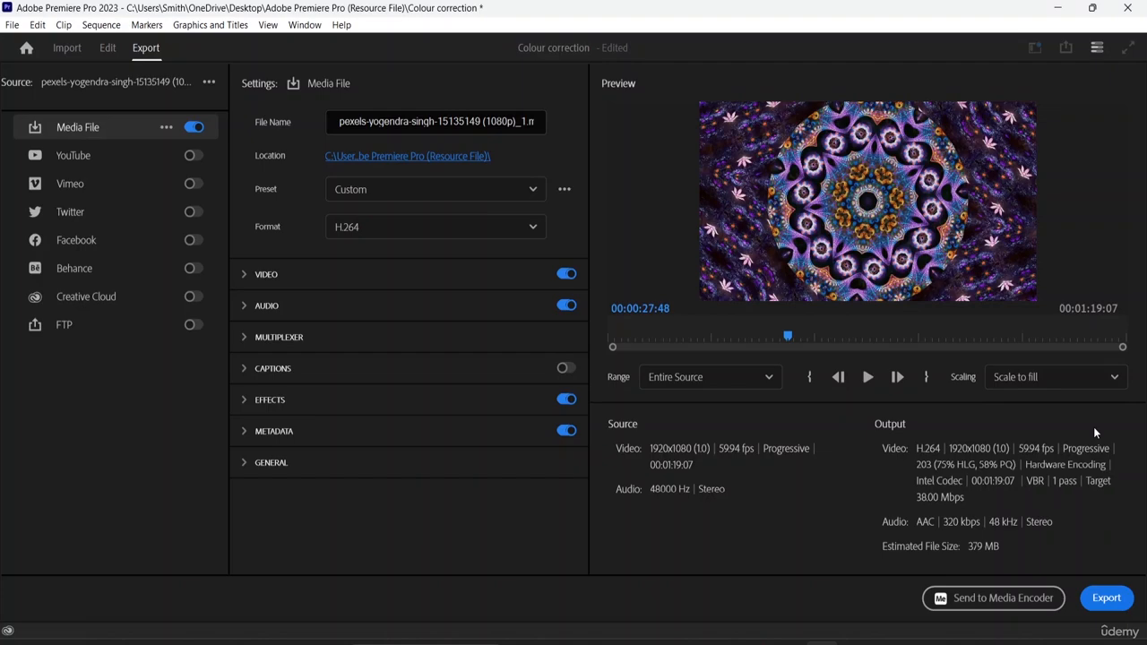
{"action": "left_click", "coordinate": [1095, 372]}
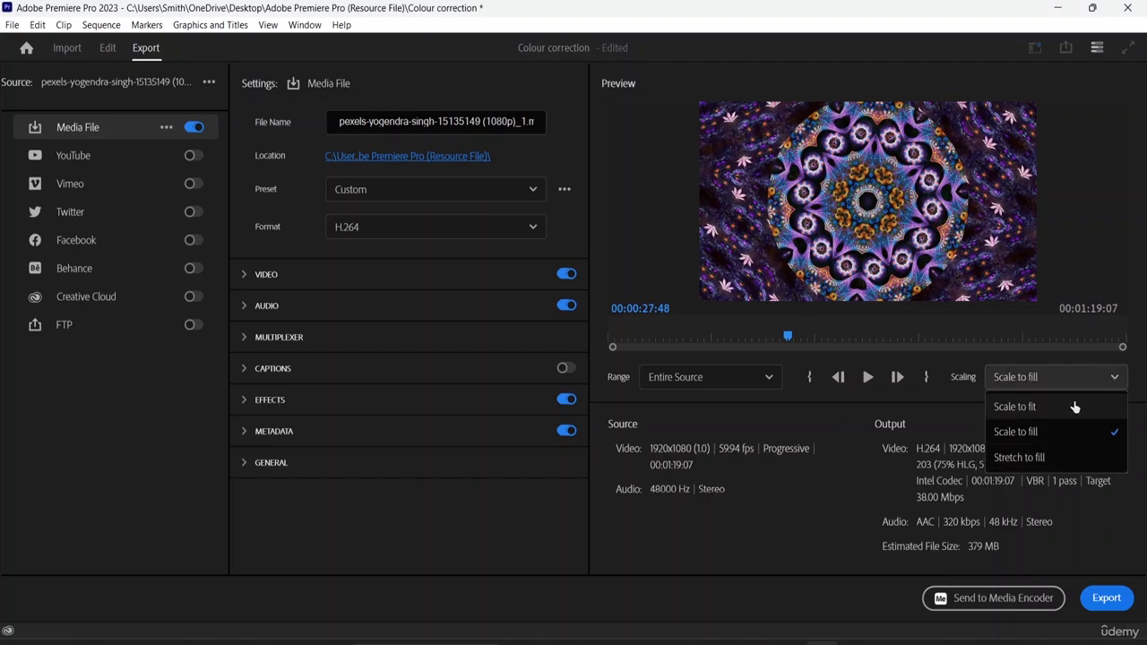
{"action": "left_click", "coordinate": [1058, 459]}
{"action": "left_click", "coordinate": [1075, 377]}
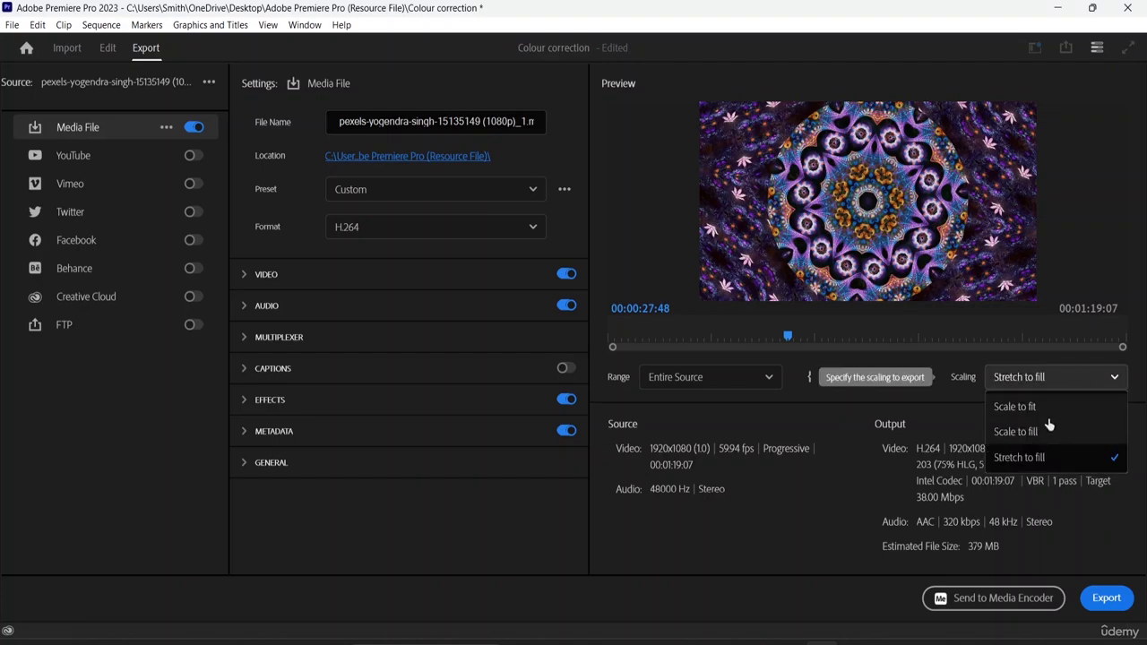
{"action": "left_click", "coordinate": [1049, 405]}
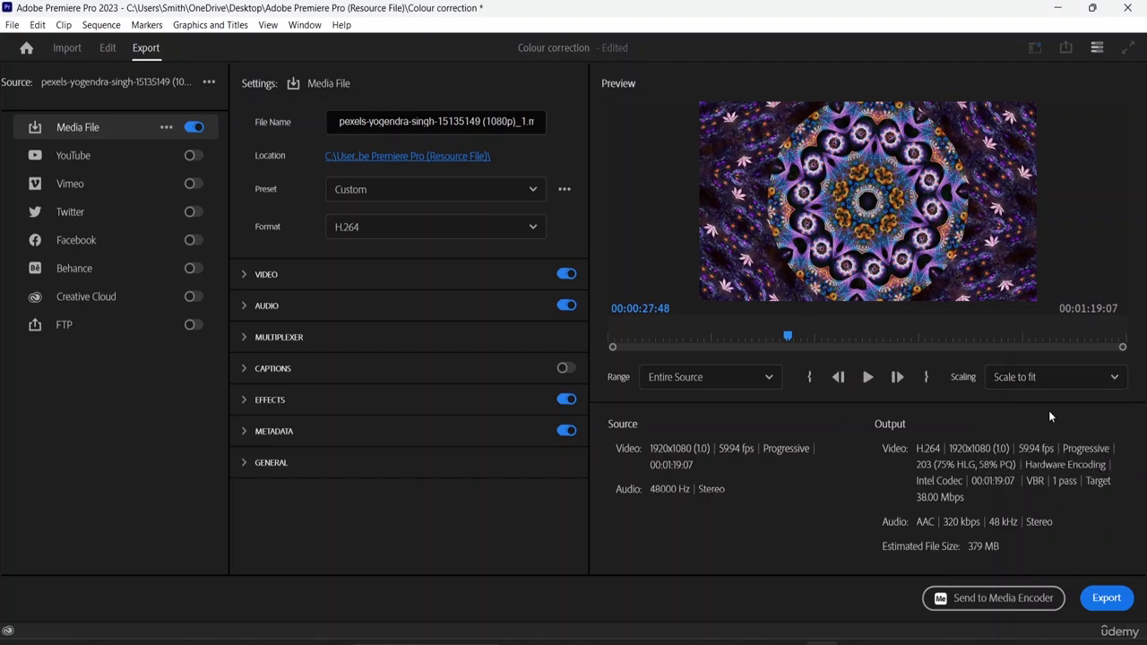
Step: Try the Custom export range and set the range back to Entire Source
{"action": "left_click", "coordinate": [762, 377]}
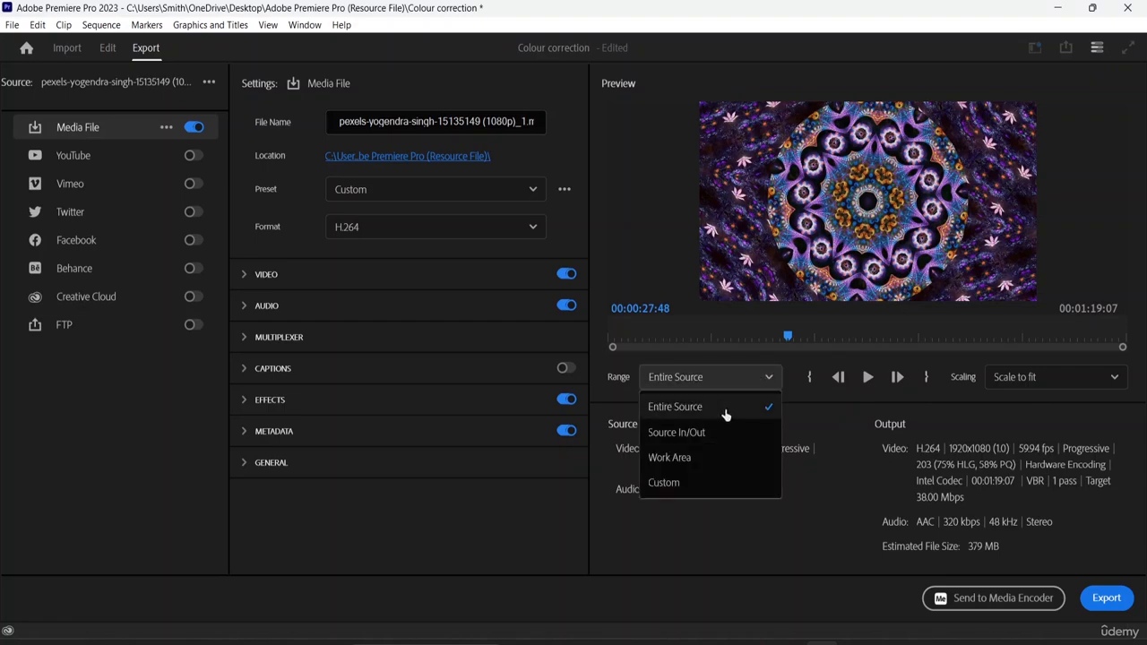
{"action": "left_click", "coordinate": [688, 482]}
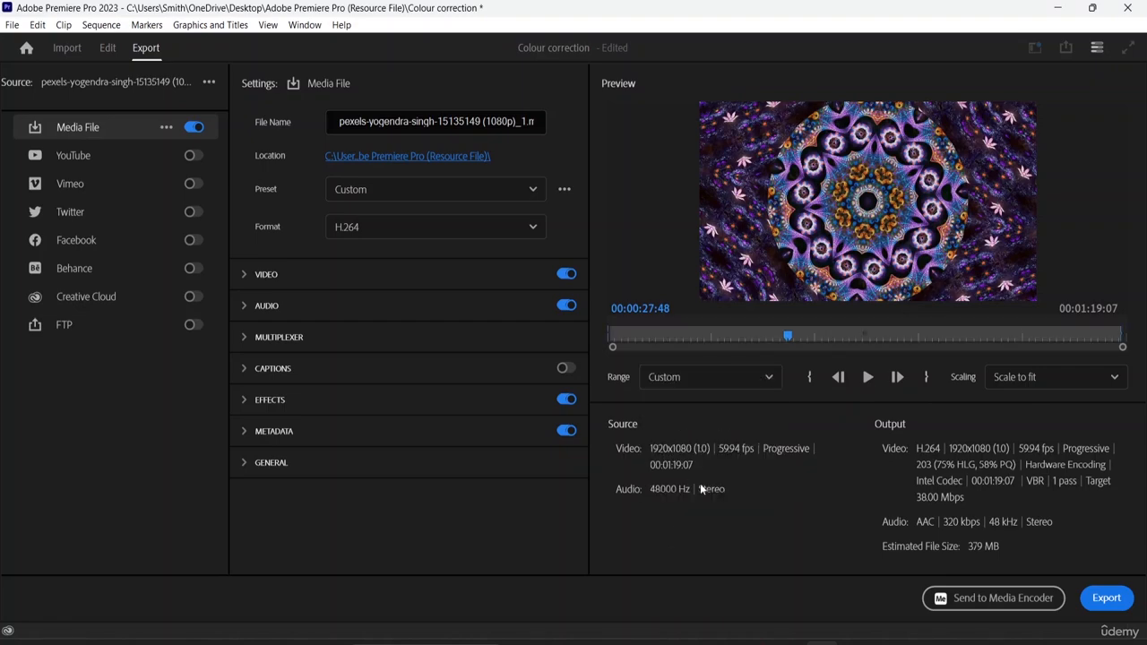
{"action": "left_click", "coordinate": [763, 377]}
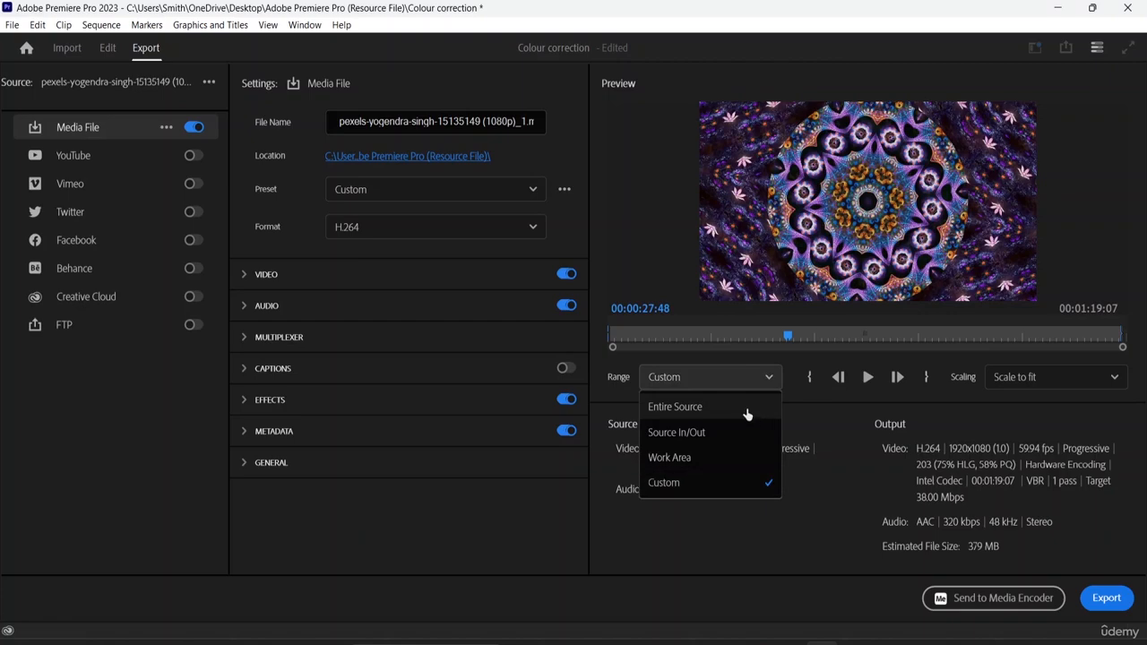
{"action": "left_click", "coordinate": [748, 408]}
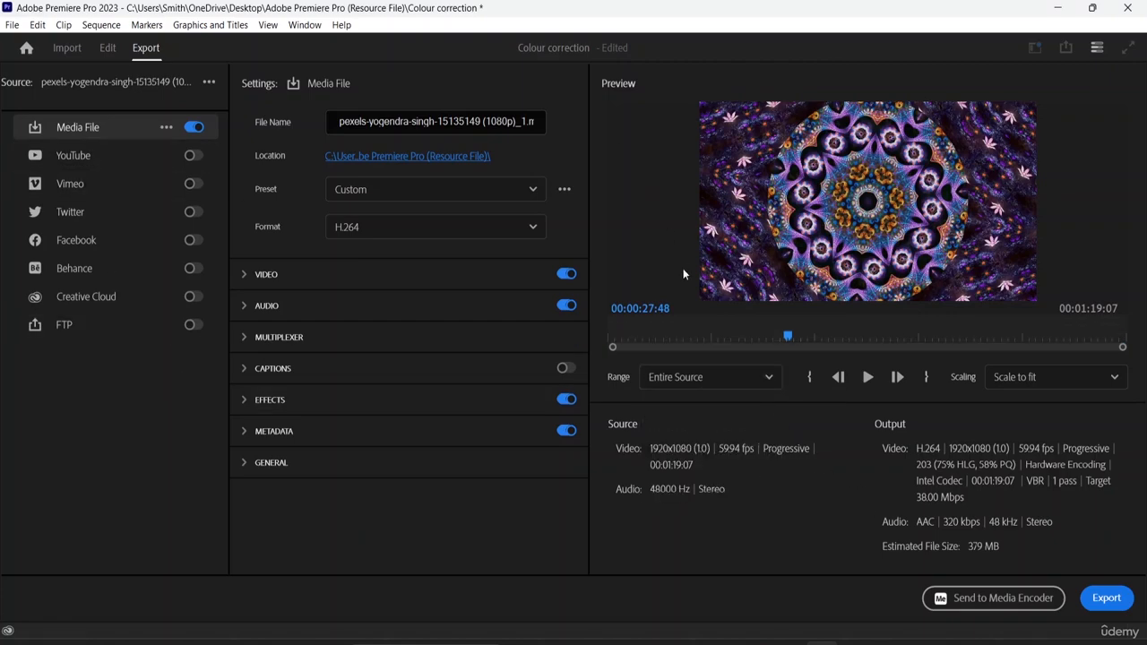
Step: Return to the editing view and examine the export commands available for the sequence and its timeline clips
{"action": "left_click", "coordinate": [12, 25]}
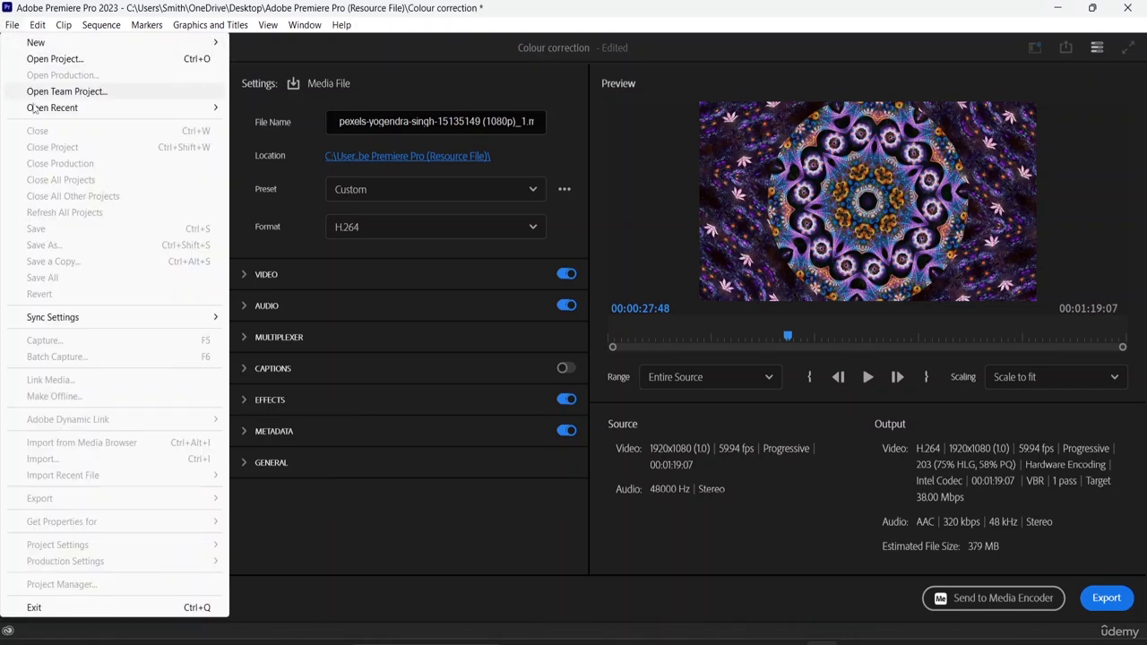
{"action": "left_click", "coordinate": [406, 502]}
{"action": "left_click", "coordinate": [108, 48]}
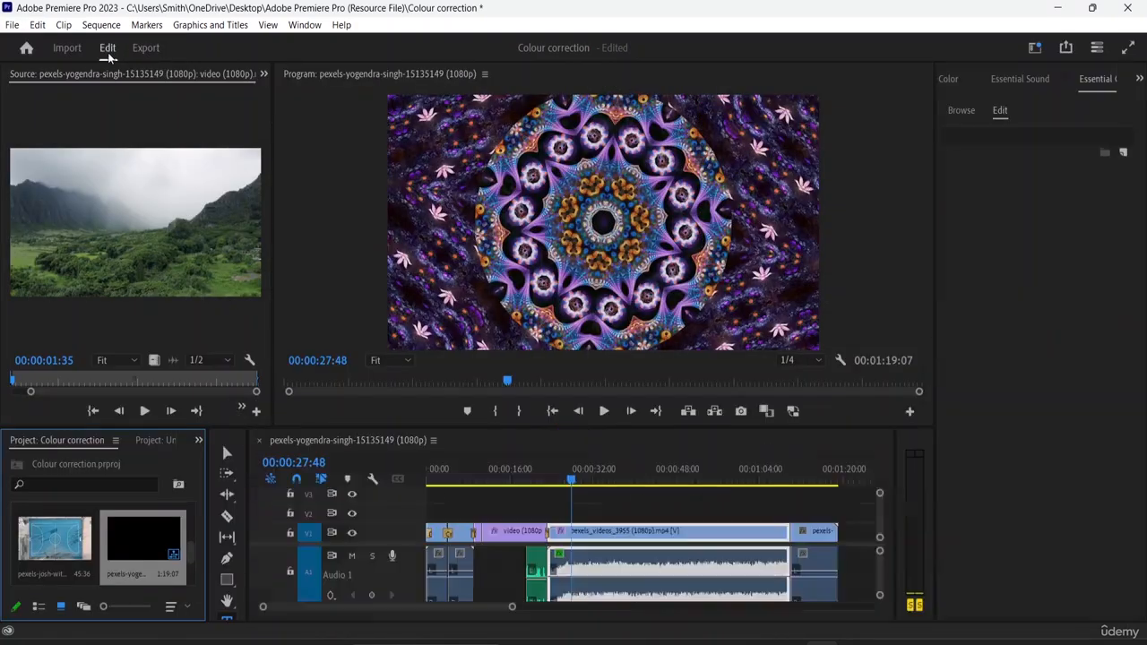
{"action": "right_click", "coordinate": [588, 542]}
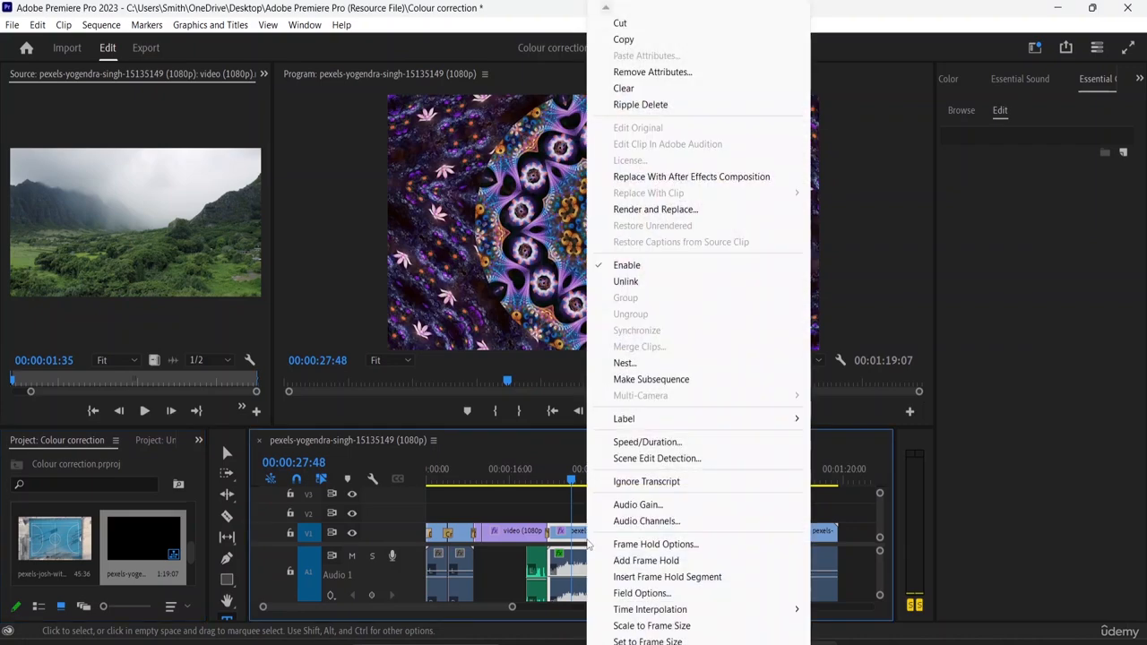
{"action": "left_click", "coordinate": [563, 535]}
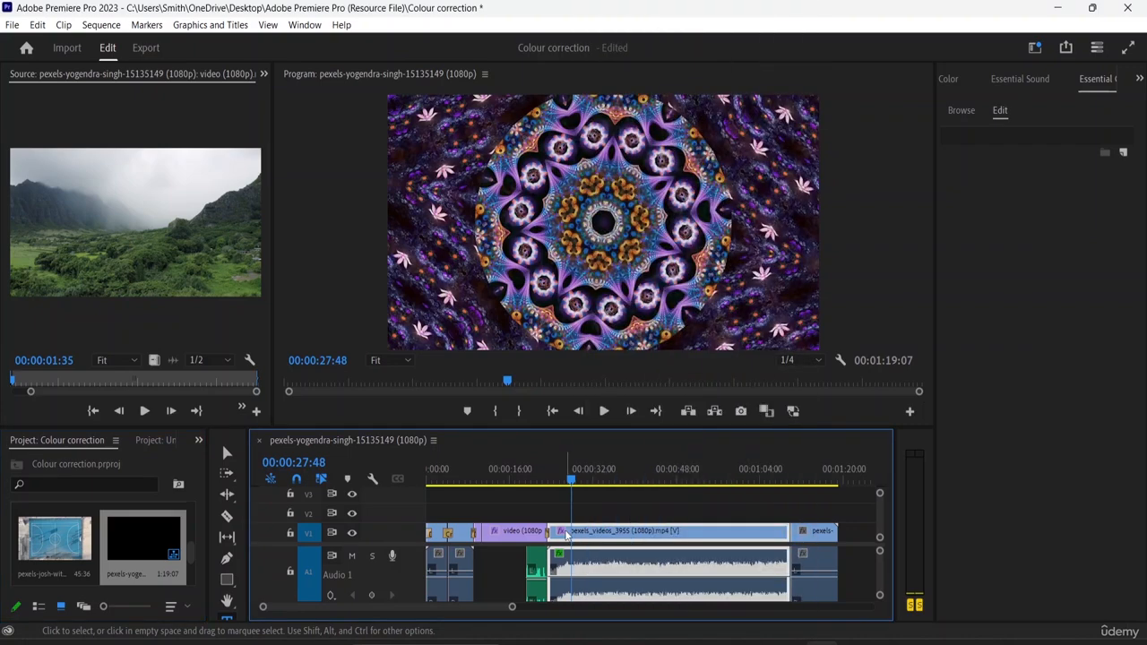
{"action": "left_click", "coordinate": [13, 24]}
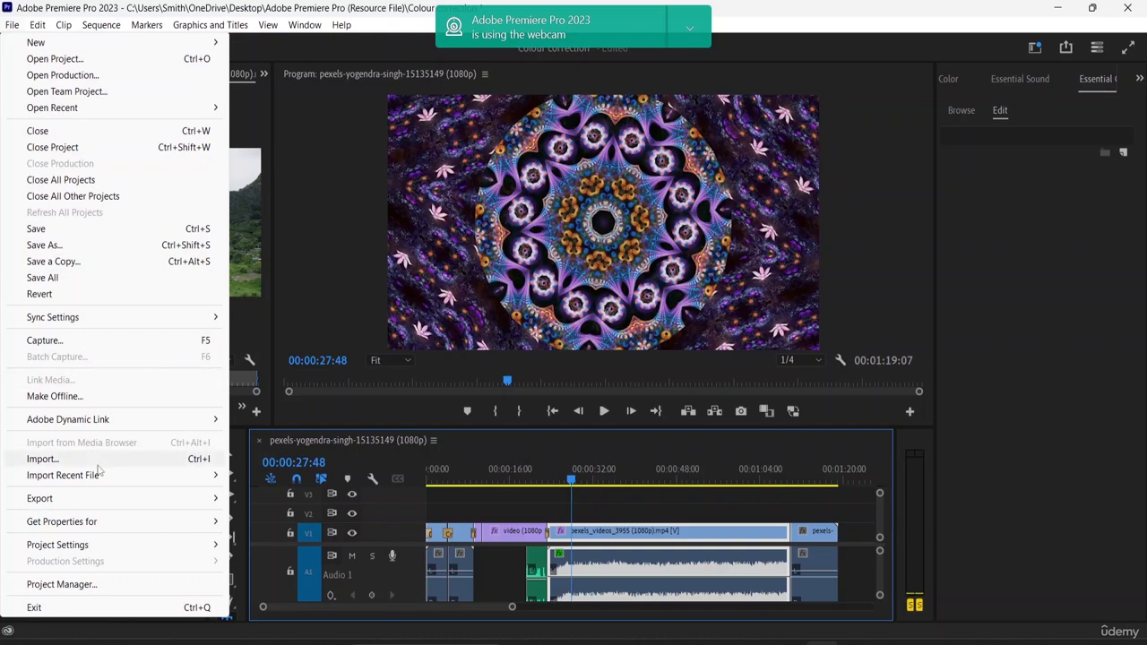
{"action": "mouse_move", "coordinate": [121, 500]}
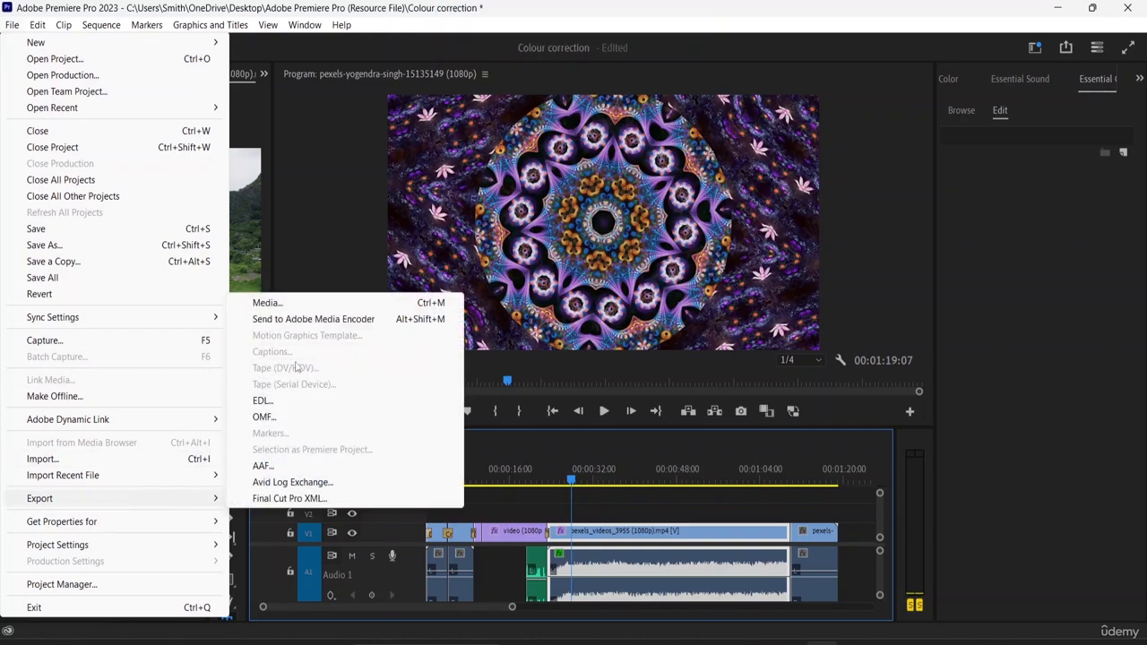
{"action": "left_click", "coordinate": [663, 577]}
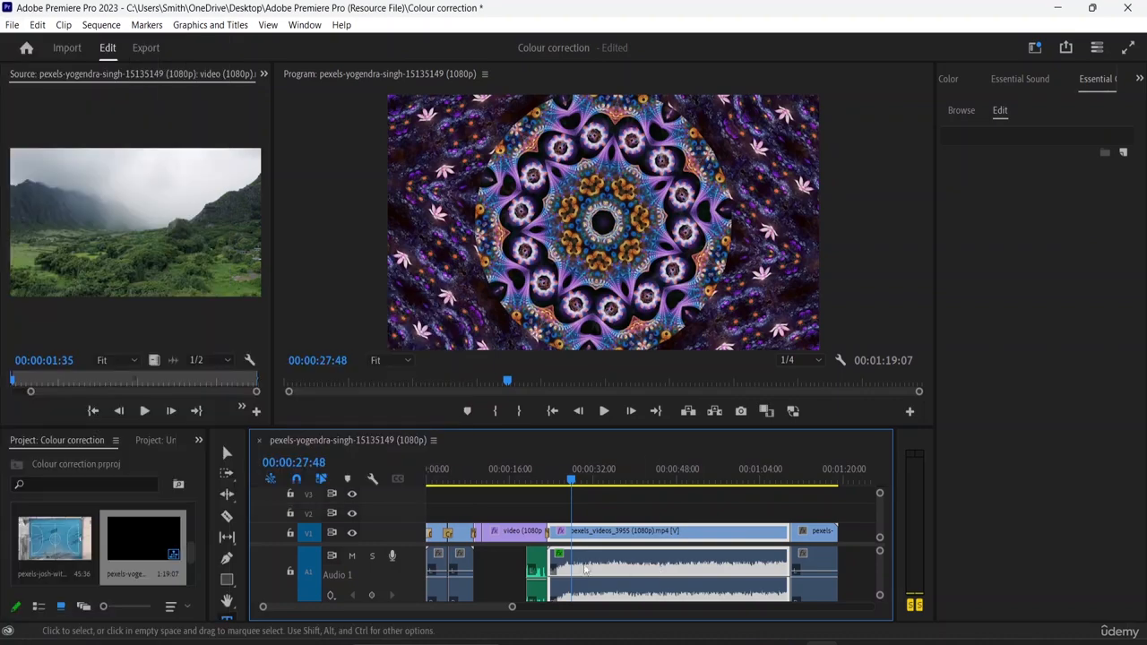
{"action": "left_click", "coordinate": [432, 440]}
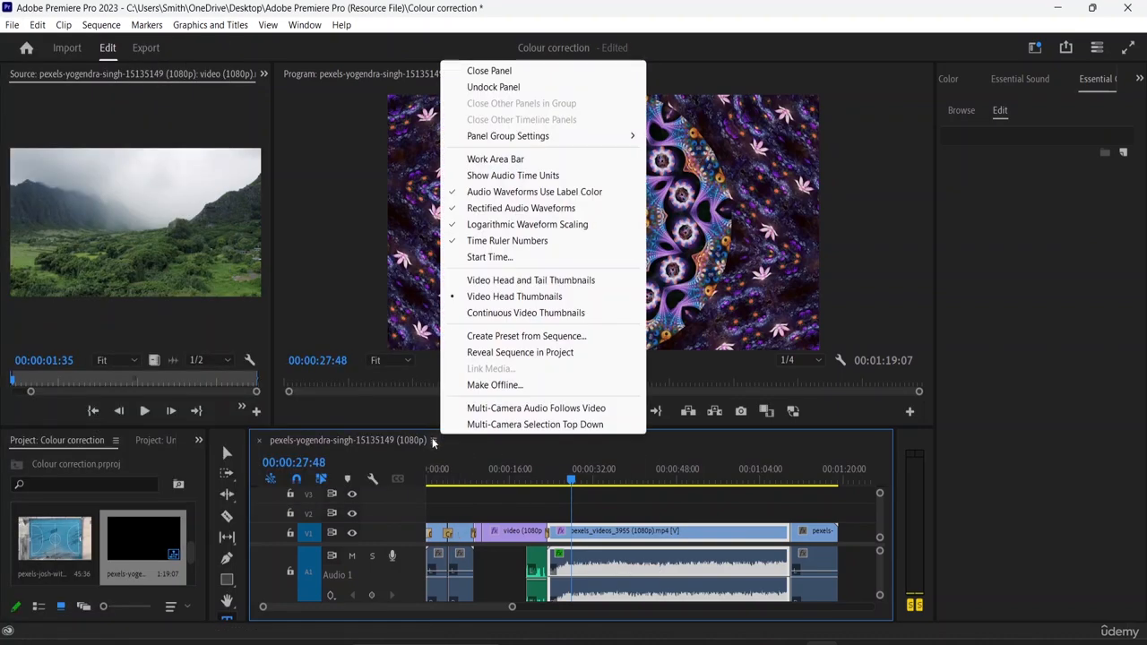
{"action": "left_click", "coordinate": [654, 521]}
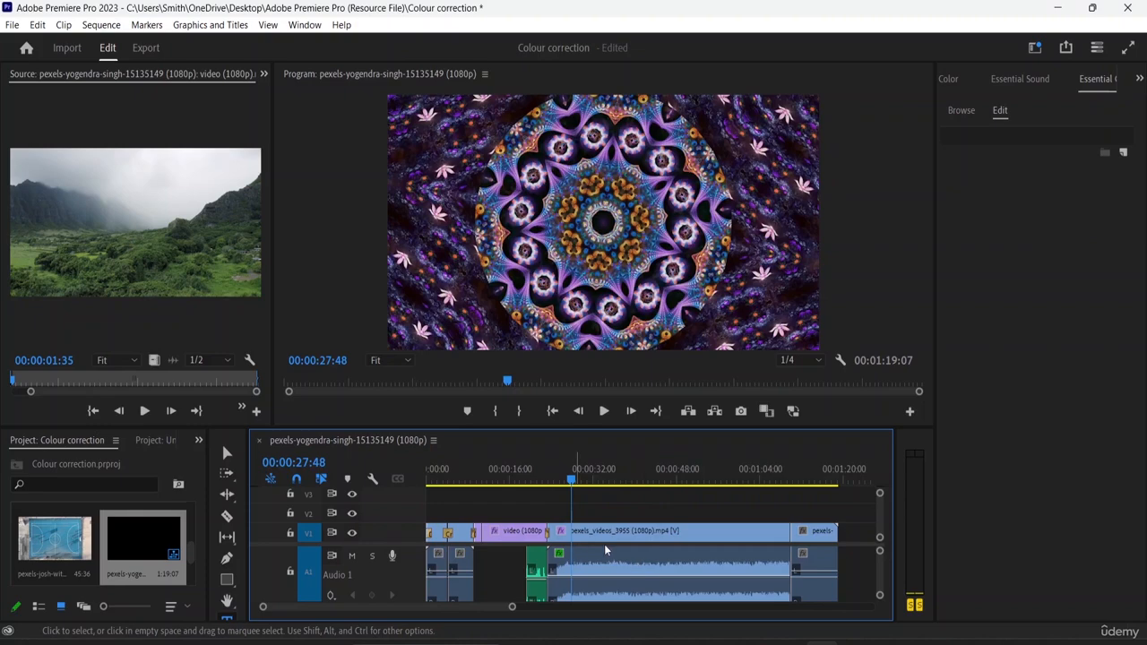
Step: Export the sequence as an H.264 media file from the export page and check the export event log
{"action": "left_click", "coordinate": [145, 49]}
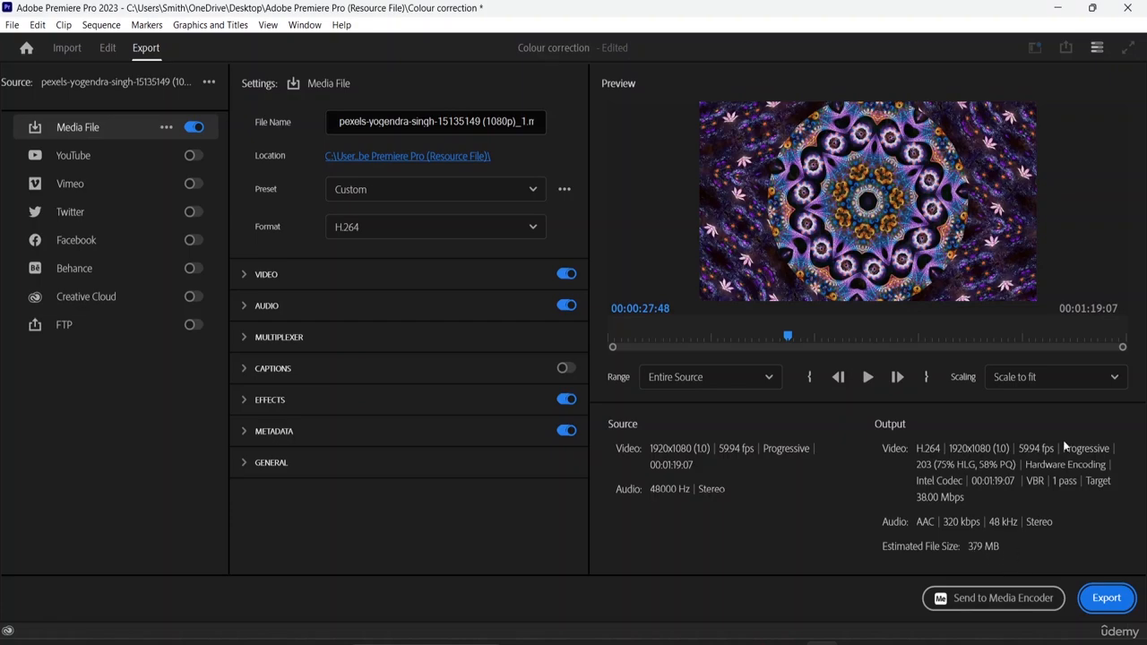
{"action": "left_click", "coordinate": [1117, 604]}
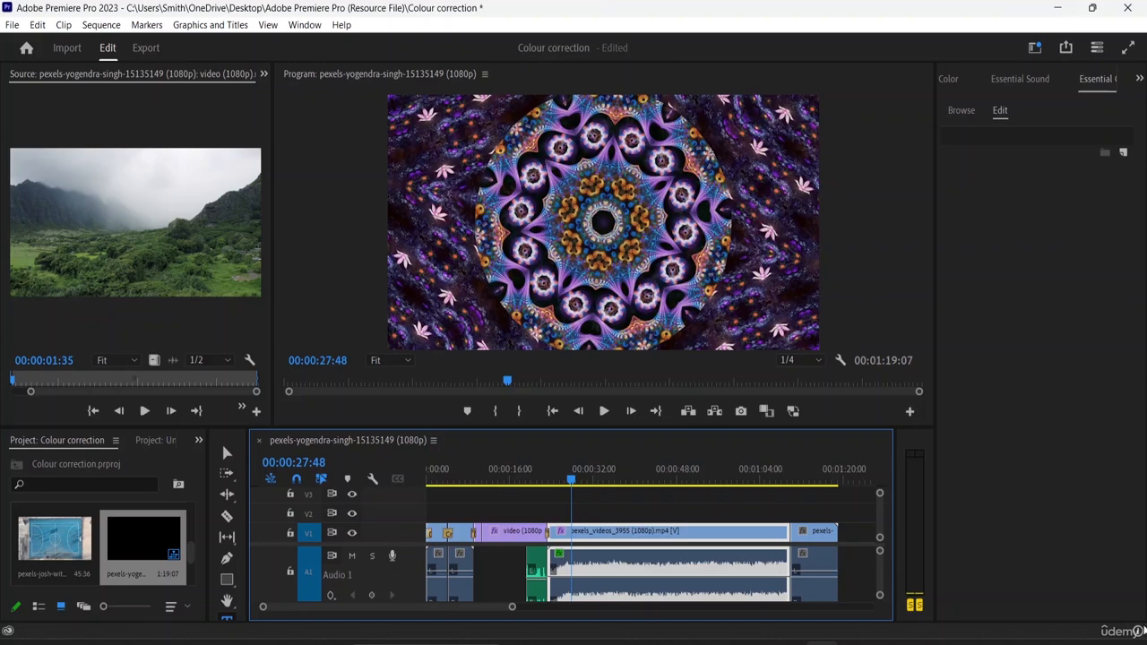
{"action": "left_click", "coordinate": [1139, 632]}
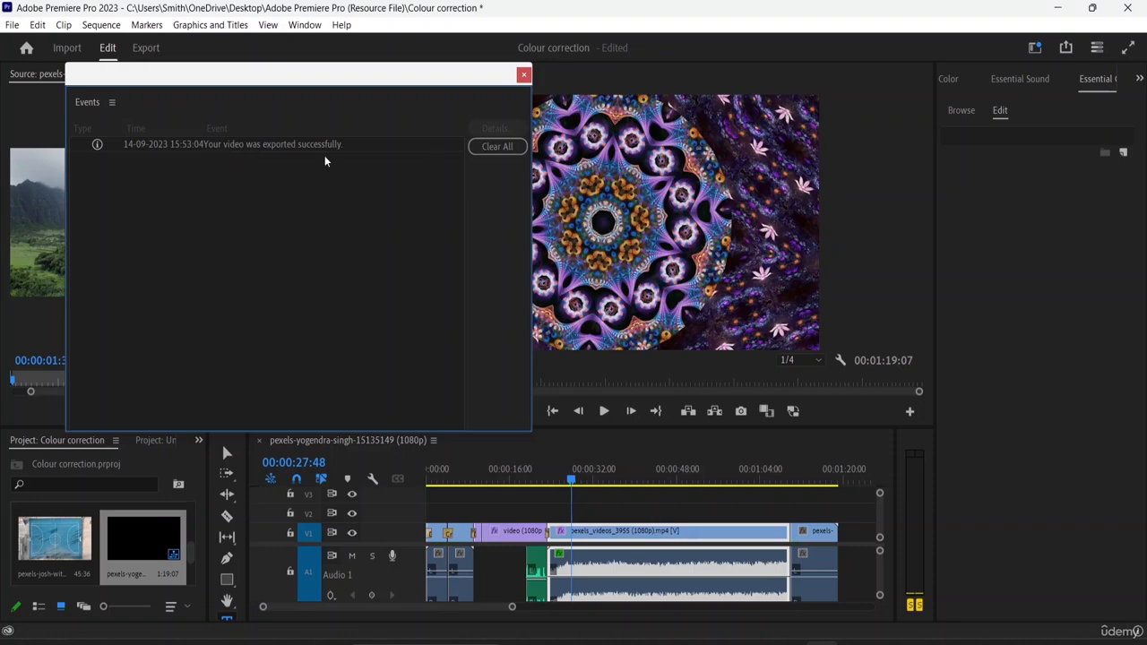
{"action": "left_click", "coordinate": [523, 74]}
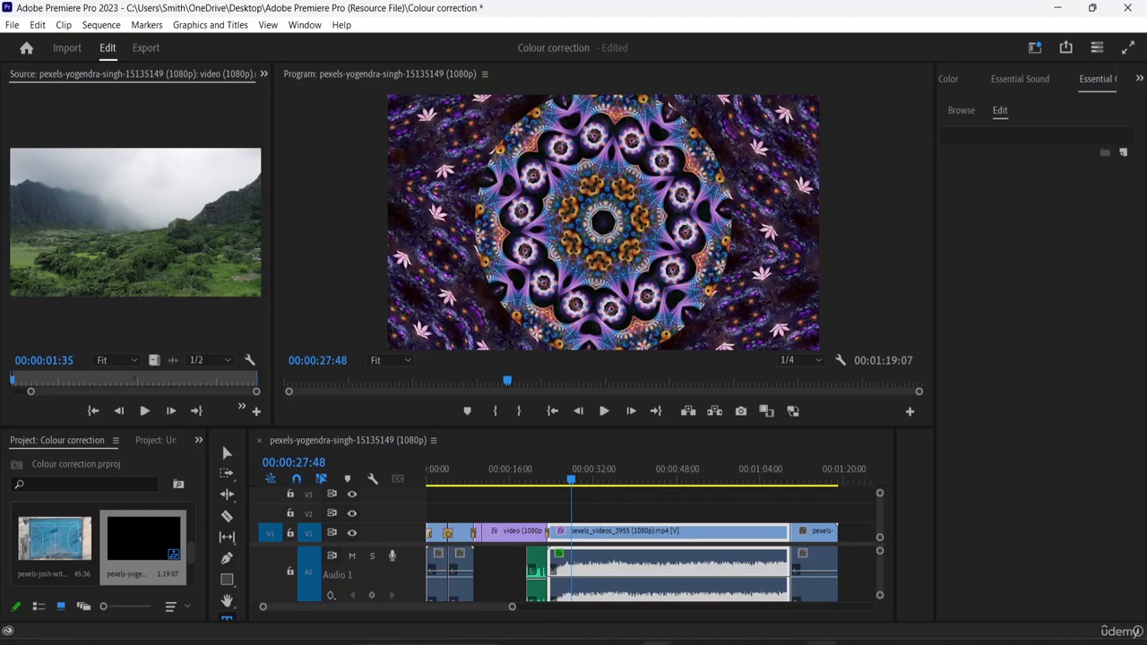
Step: Switch to the File Explorer window of the project resource folder and locate the exported video Basic PP Tutorial
{"action": "mouse_move", "coordinate": [658, 643]}
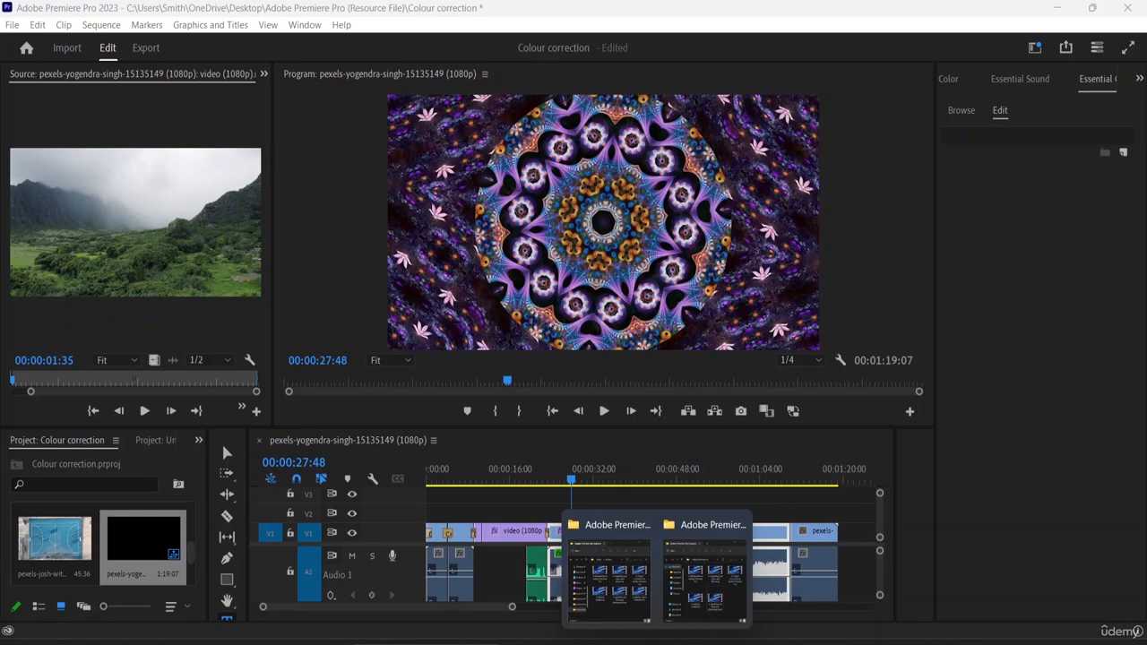
{"action": "left_click", "coordinate": [657, 641]}
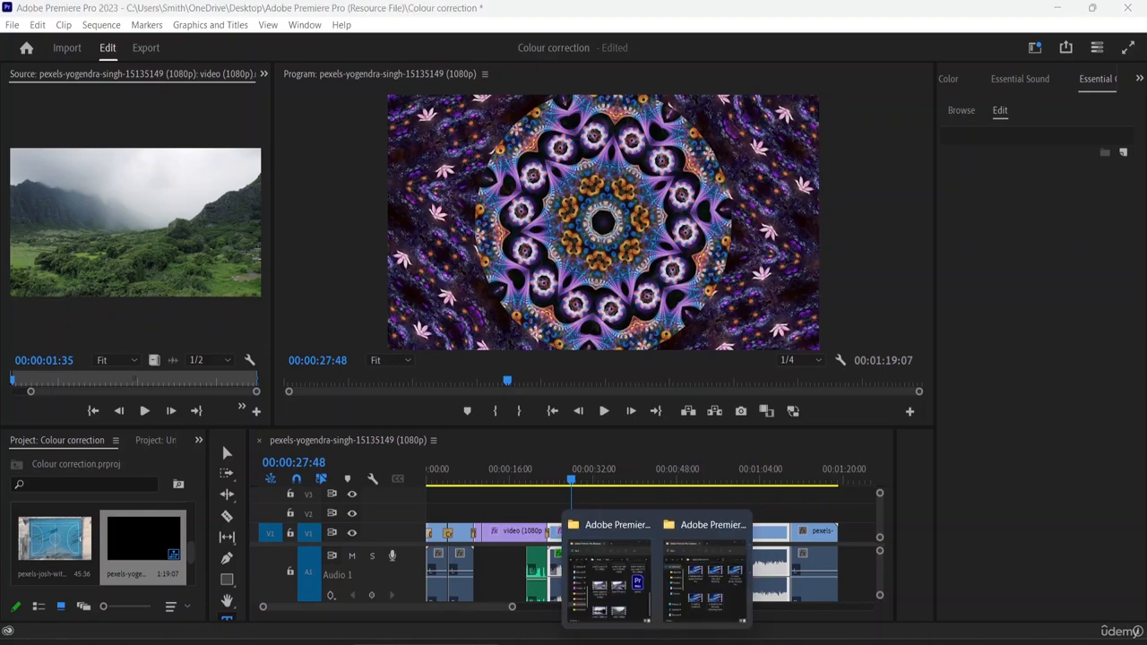
{"action": "left_click", "coordinate": [618, 589]}
{"action": "scroll", "coordinate": [582, 314], "scroll_direction": "up", "scroll_amount": 3}
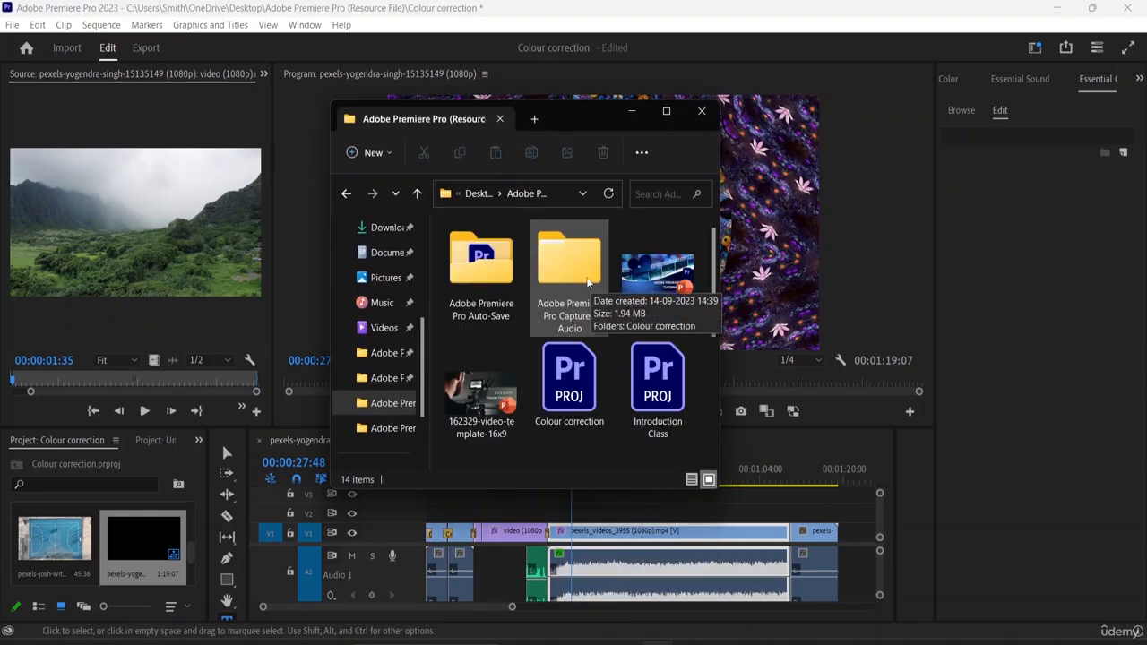
{"action": "scroll", "coordinate": [587, 287], "scroll_direction": "down", "scroll_amount": 2}
{"action": "scroll", "coordinate": [589, 283], "scroll_direction": "down", "scroll_amount": 1}
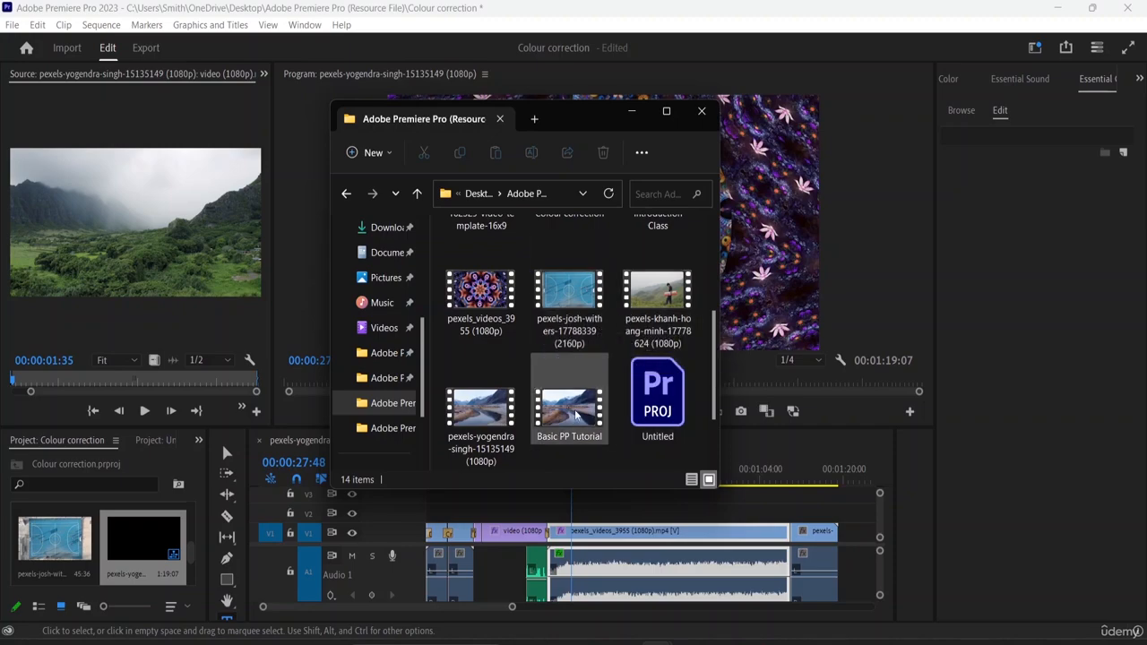
{"action": "scroll", "coordinate": [569, 377], "scroll_direction": "down", "scroll_amount": 1}
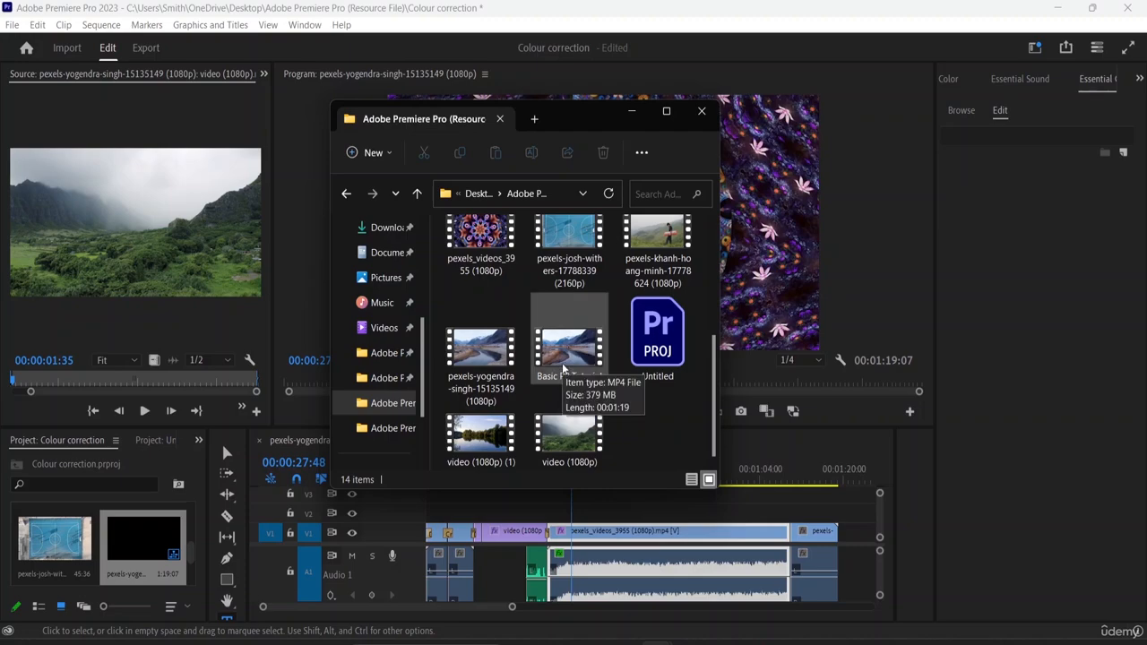
Step: Play the Basic PP Tutorial video in Media Player, skim through it to near the end, and return to Premiere Pro
{"action": "double_click", "coordinate": [562, 366]}
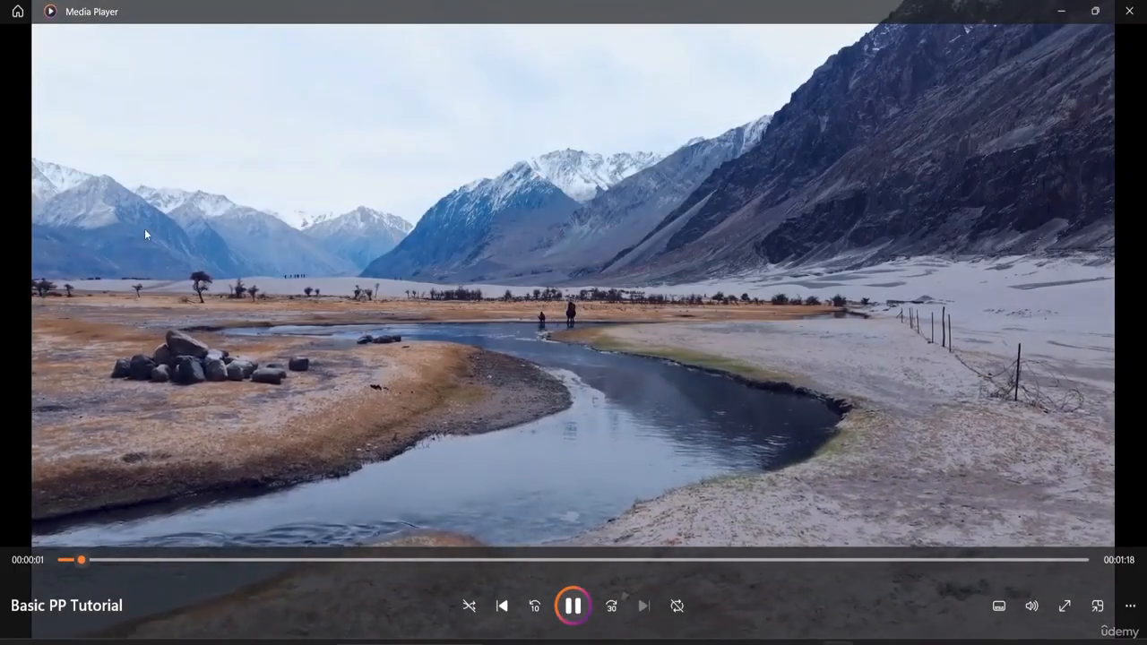
{"action": "left_click_drag", "start_coordinate": [101, 562], "coordinate": [59, 550]}
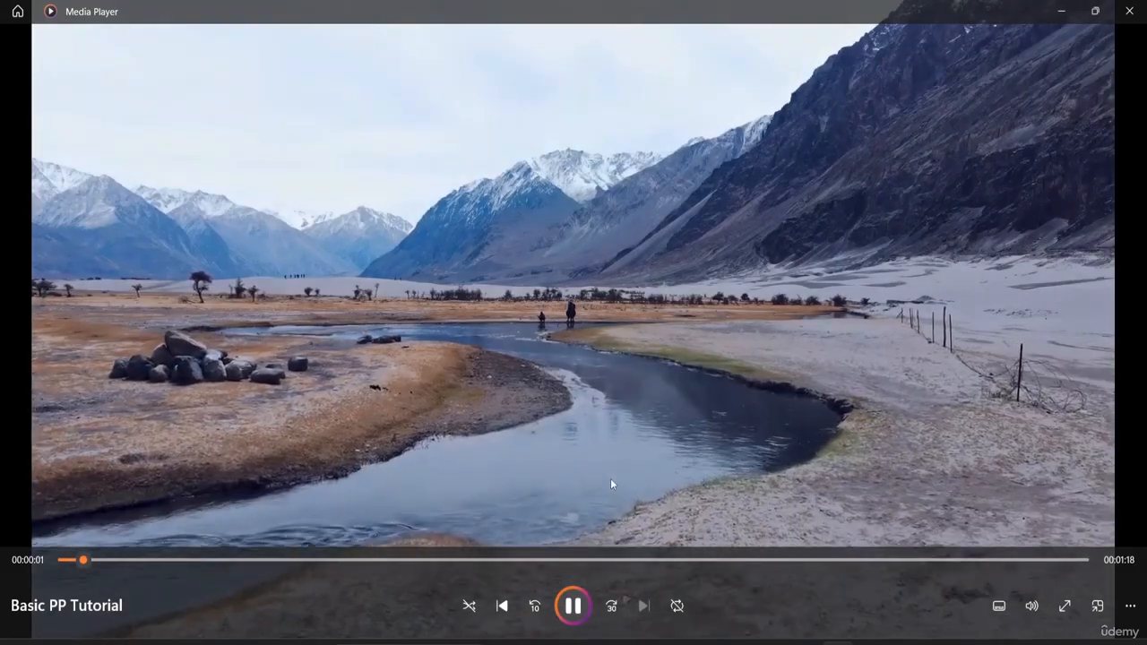
{"action": "left_click_drag", "start_coordinate": [95, 559], "coordinate": [165, 569]}
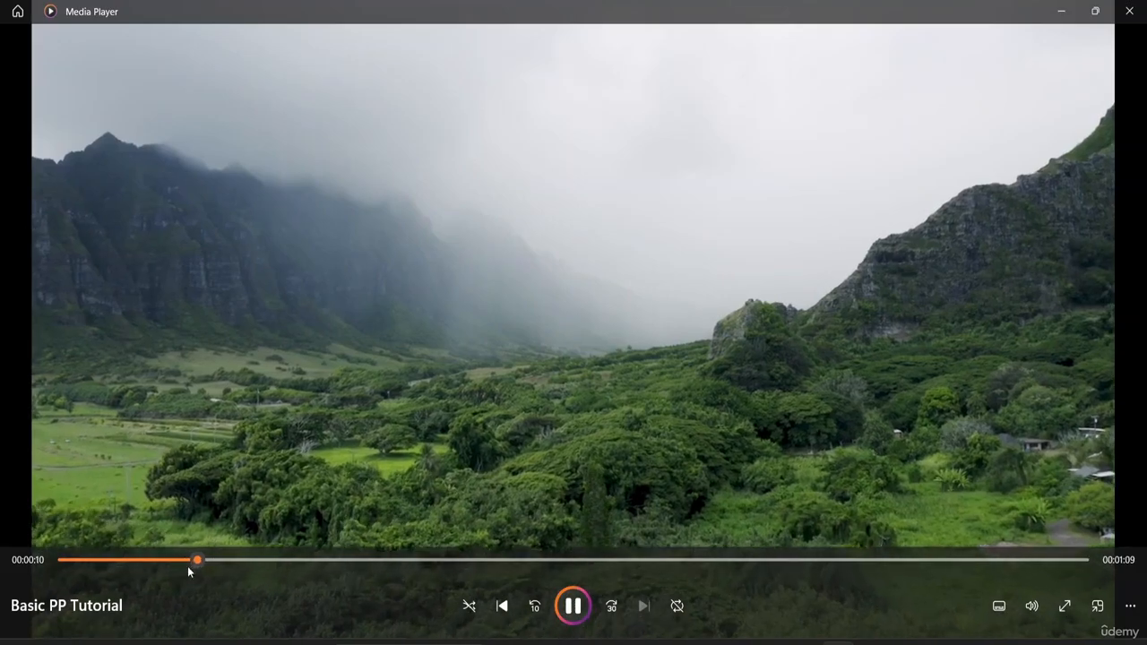
{"action": "left_click_drag", "start_coordinate": [189, 567], "coordinate": [312, 582]}
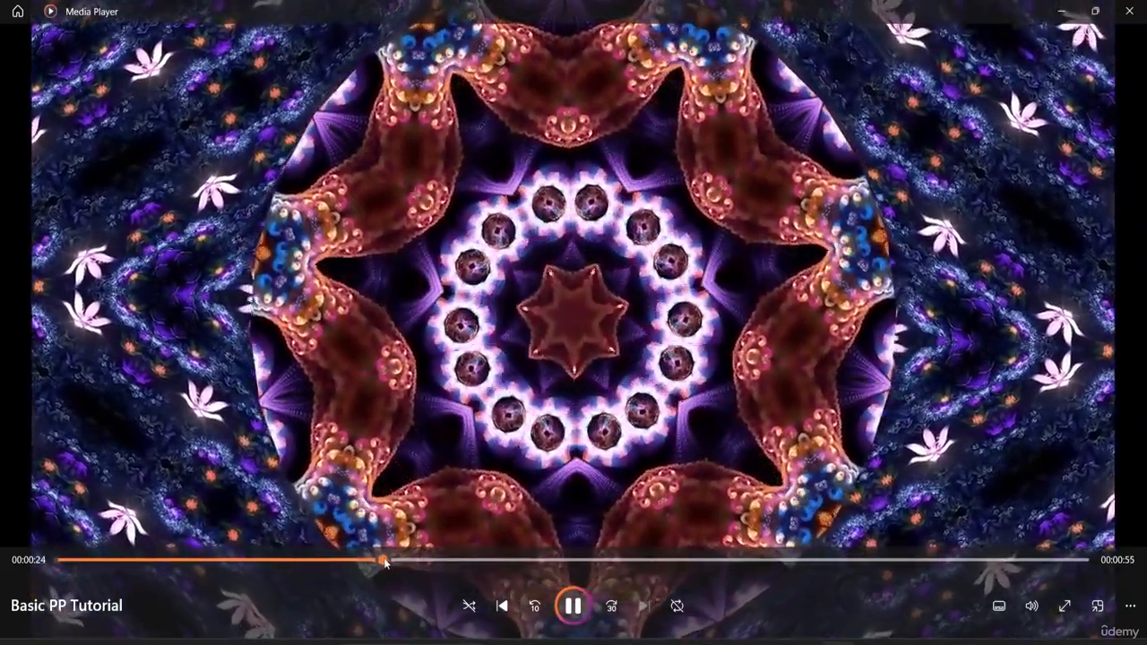
{"action": "left_click_drag", "start_coordinate": [384, 562], "coordinate": [993, 632]}
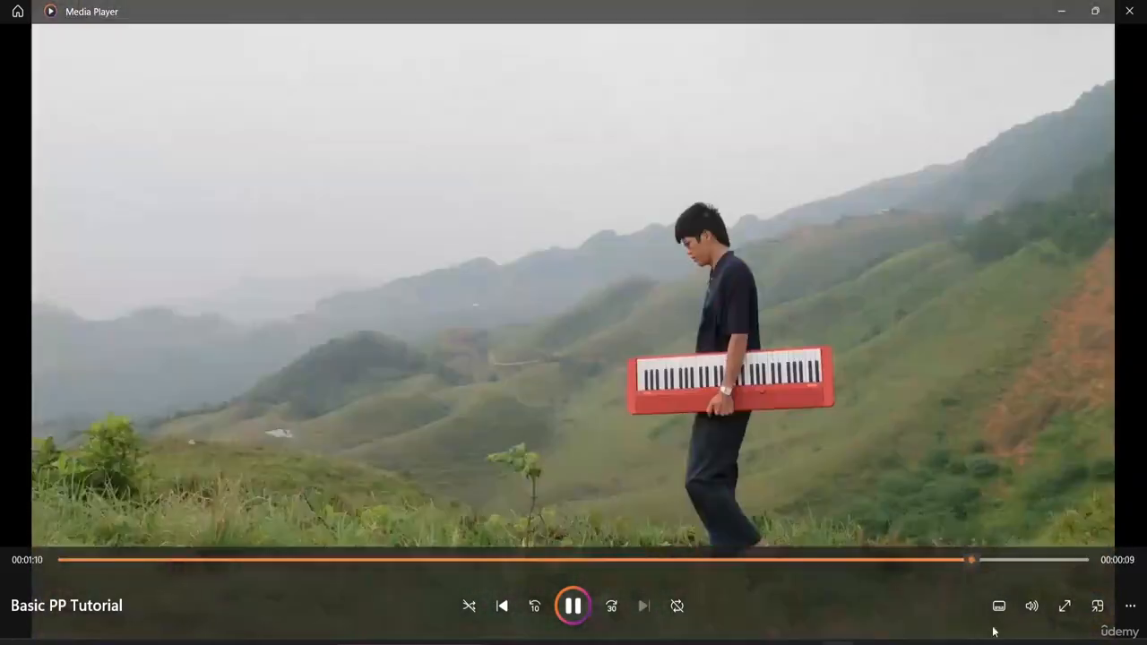
{"action": "left_click", "coordinate": [1129, 11]}
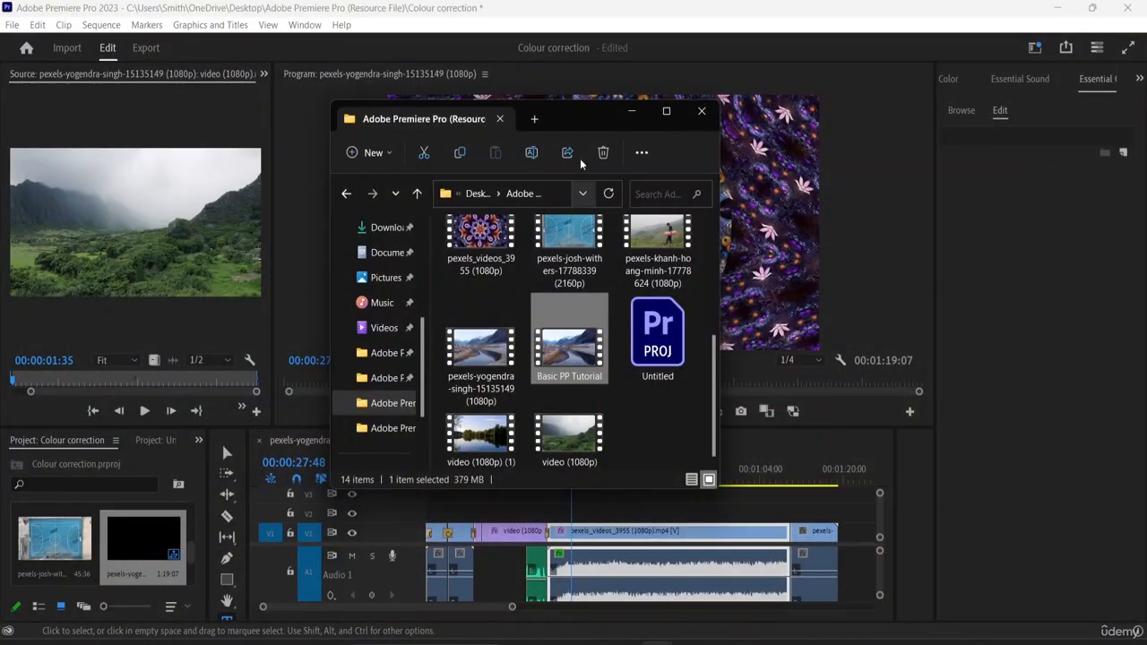
{"action": "left_click", "coordinate": [638, 114]}
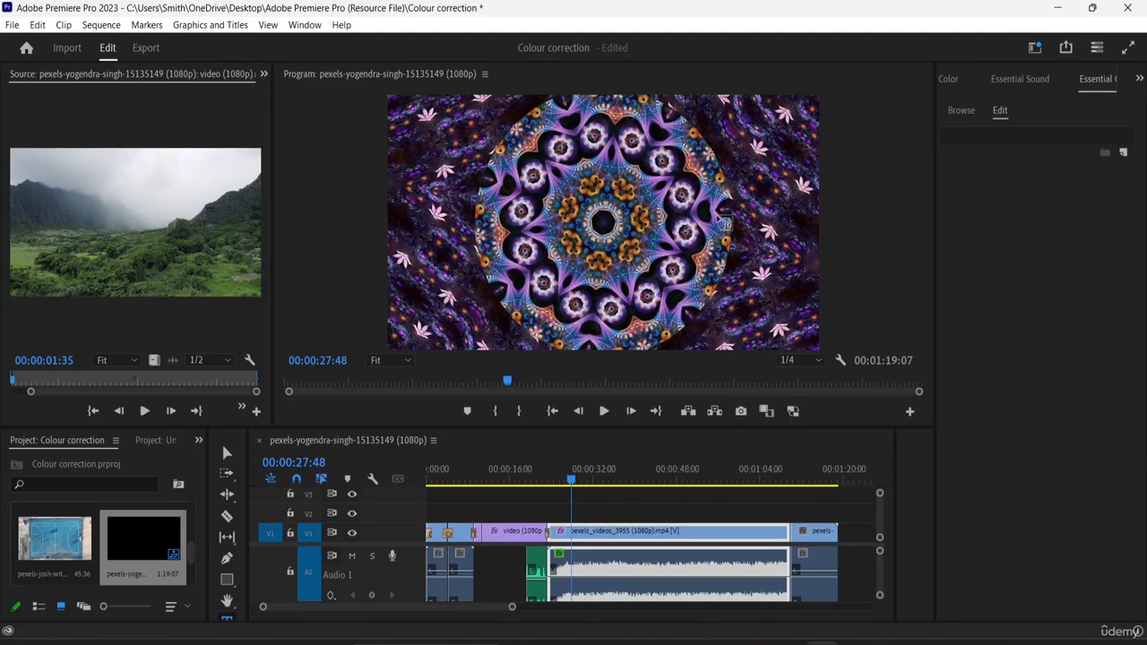
Step: Try a Quick Export of the sequence with the Match Source - Adaptive High Bitrate preset and cancel the encoding
{"action": "left_click", "coordinate": [1066, 50]}
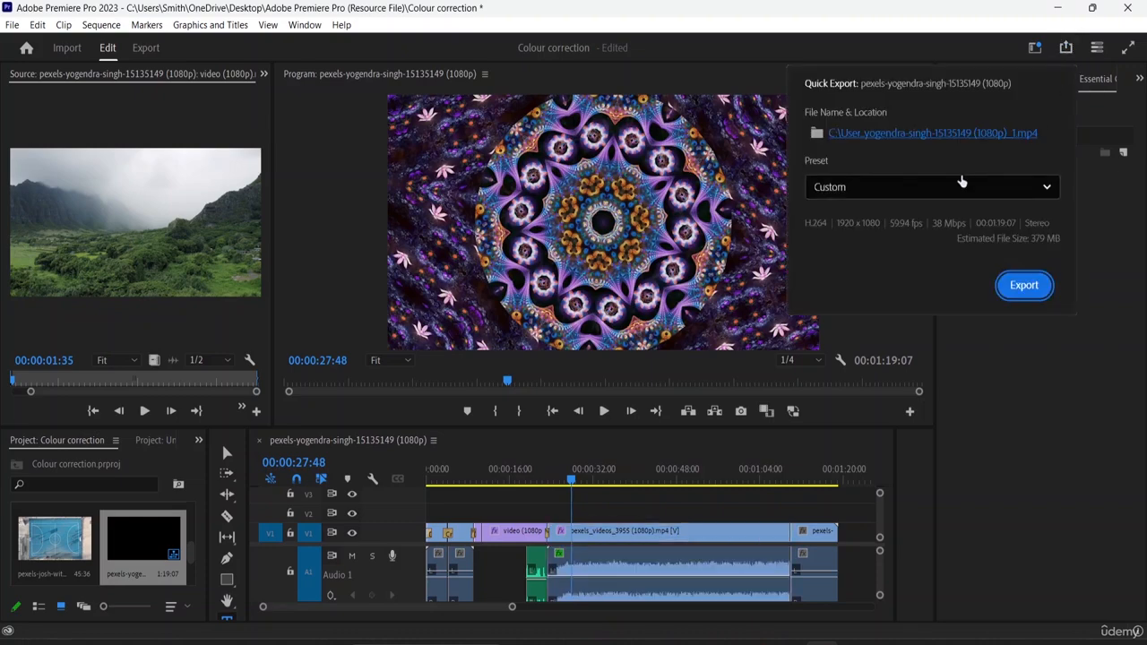
{"action": "left_click", "coordinate": [1012, 188]}
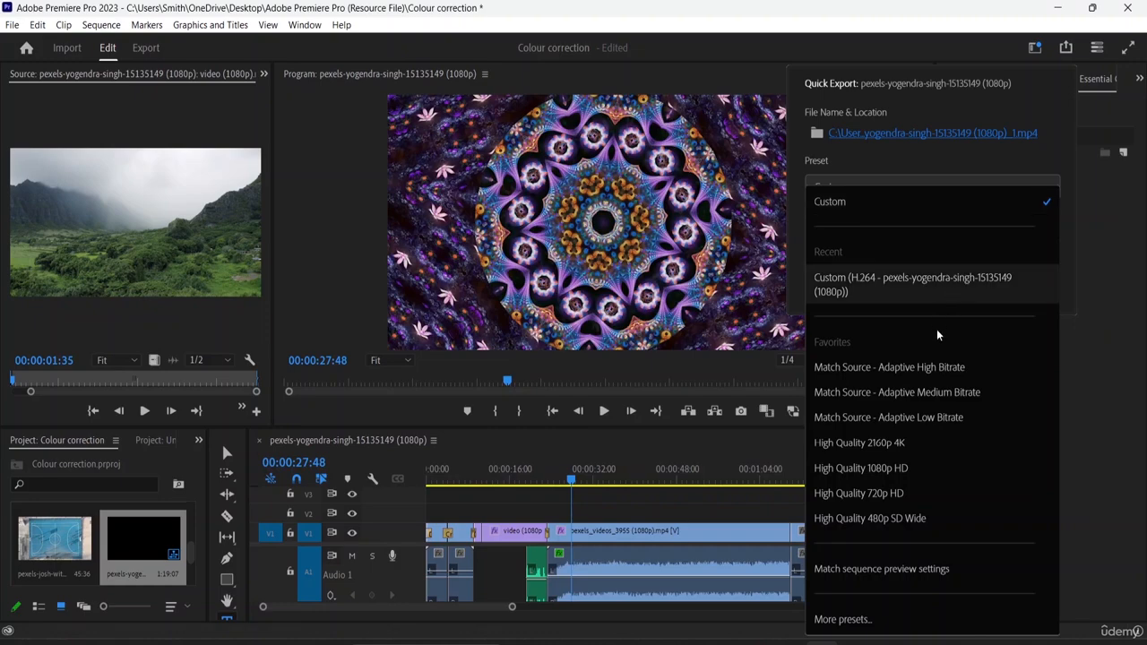
{"action": "left_click", "coordinate": [927, 375]}
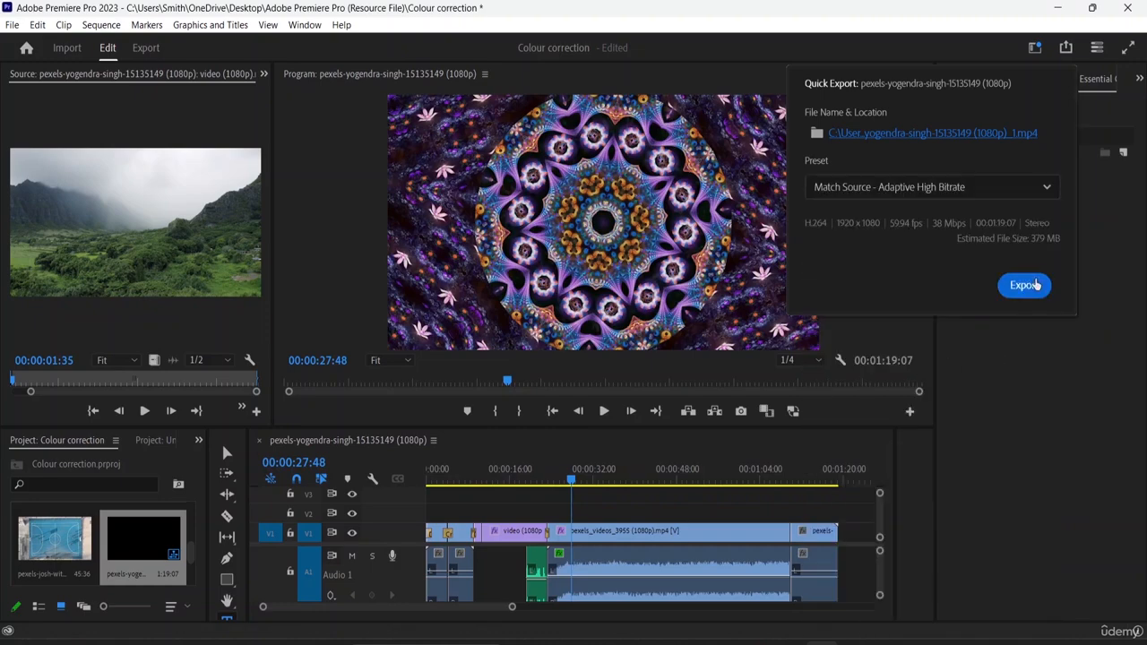
{"action": "left_click", "coordinate": [1024, 285]}
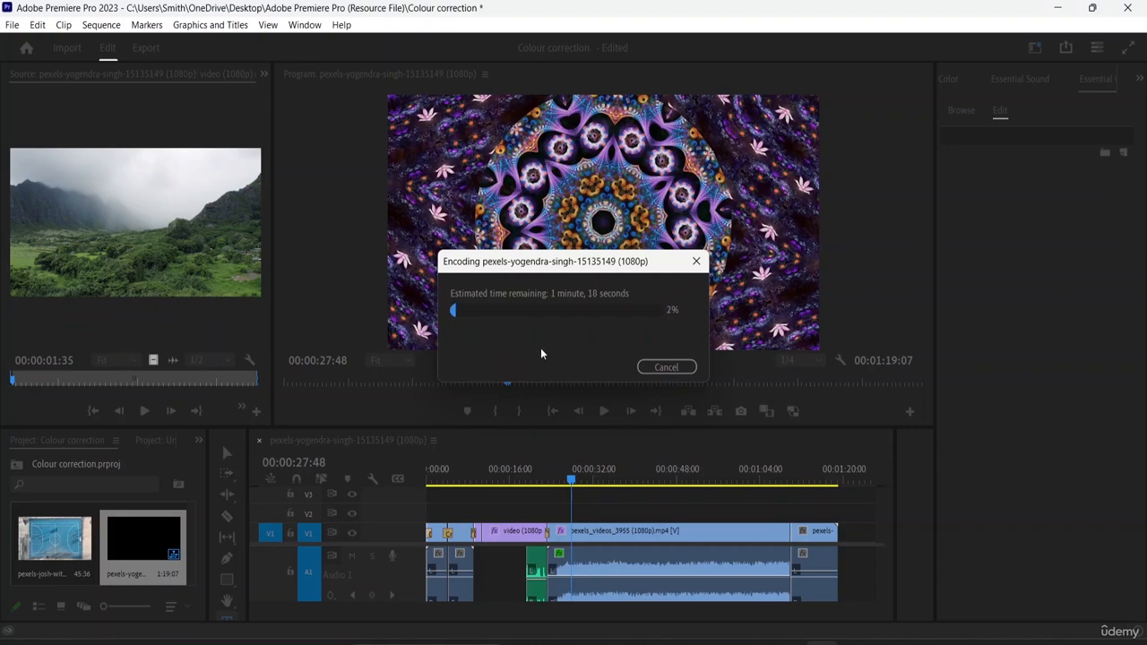
{"action": "left_click", "coordinate": [663, 368]}
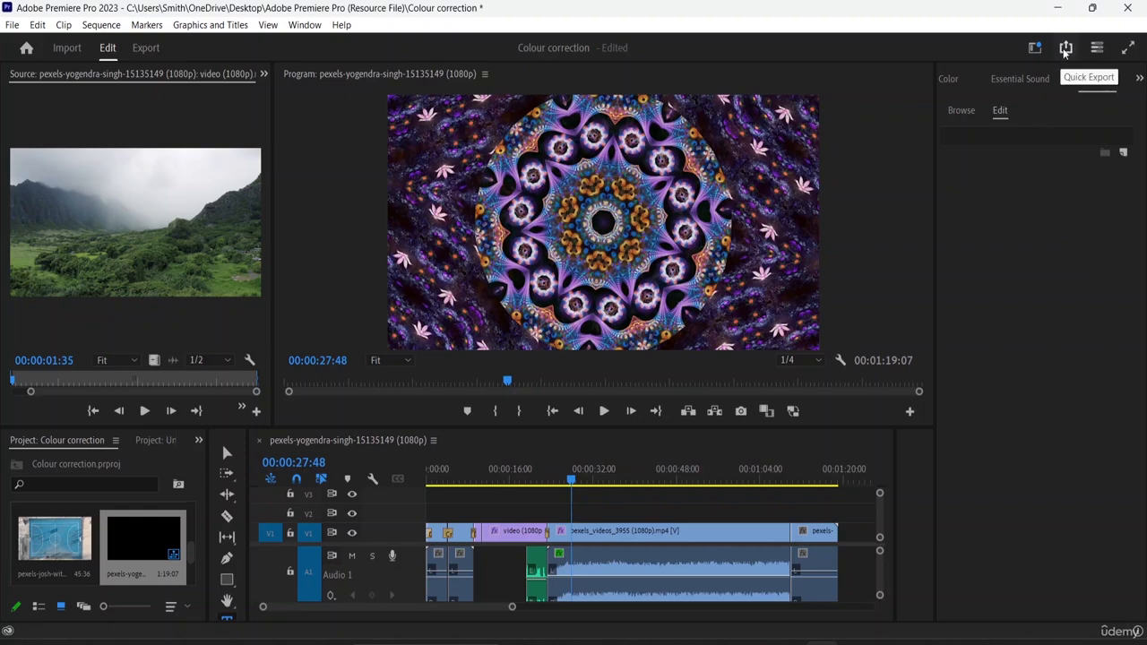
Step: Examine the available workspaces and the Edit Workspaces list, leaving their order as it is
{"action": "left_click", "coordinate": [1034, 47]}
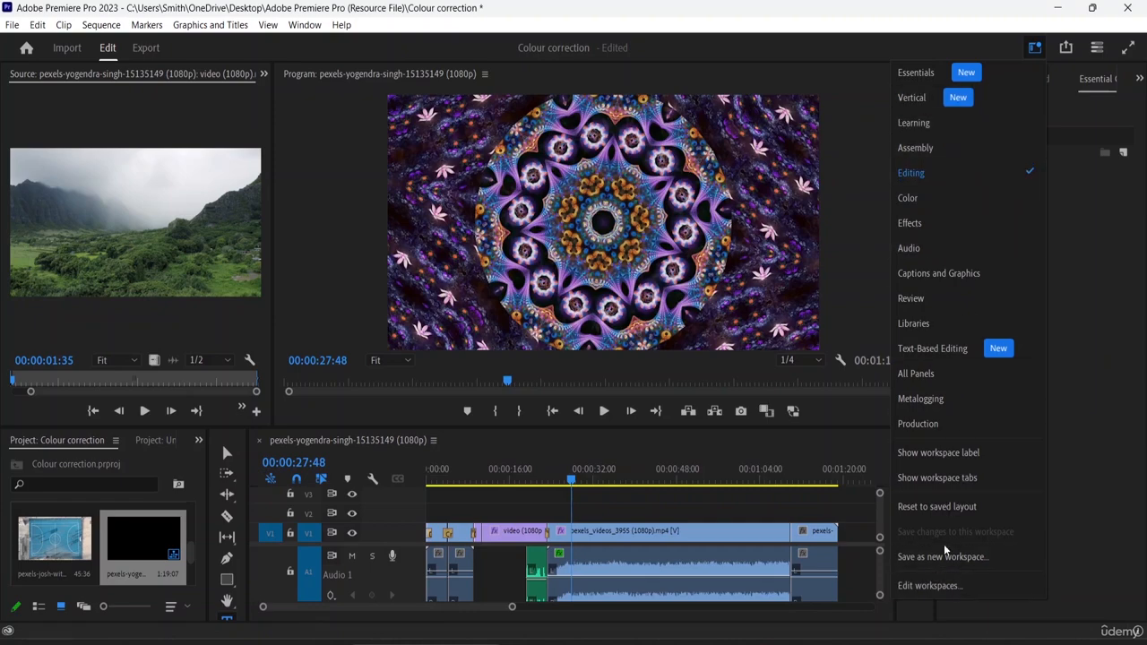
{"action": "left_click", "coordinate": [927, 586]}
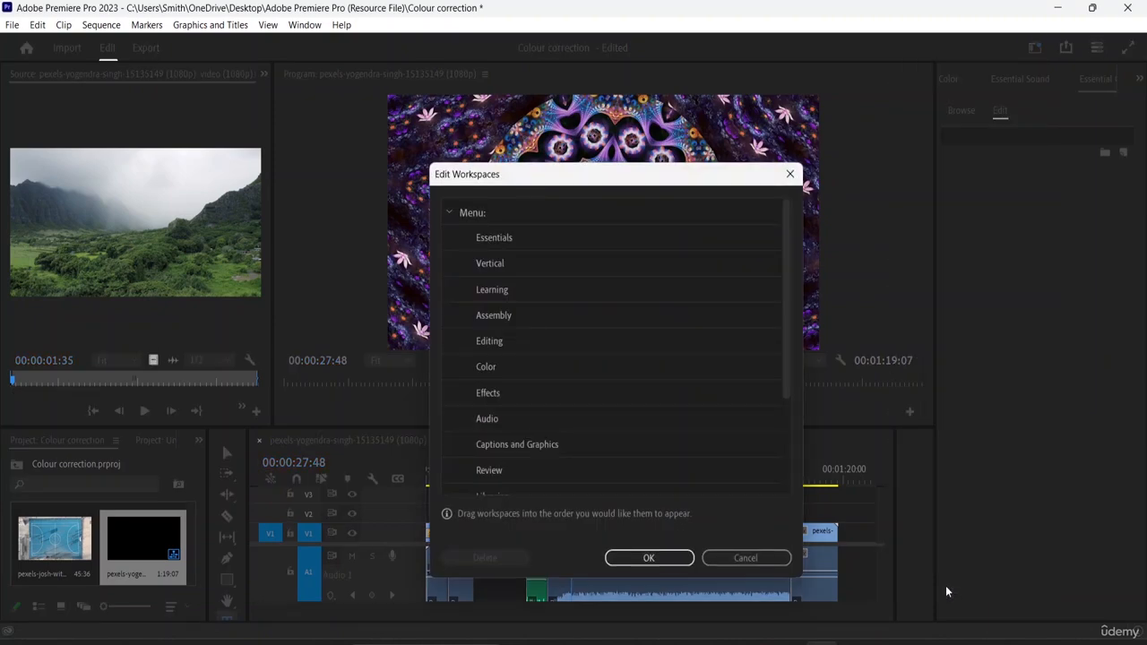
{"action": "scroll", "coordinate": [520, 276], "scroll_direction": "down", "scroll_amount": 3}
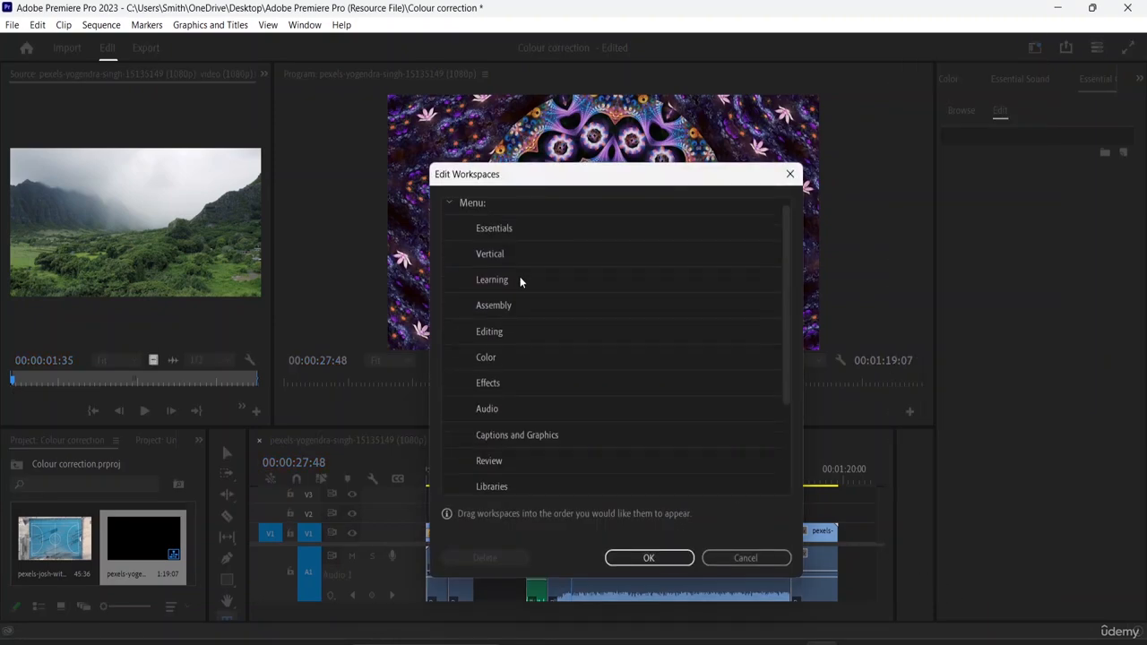
{"action": "left_click", "coordinate": [730, 559]}
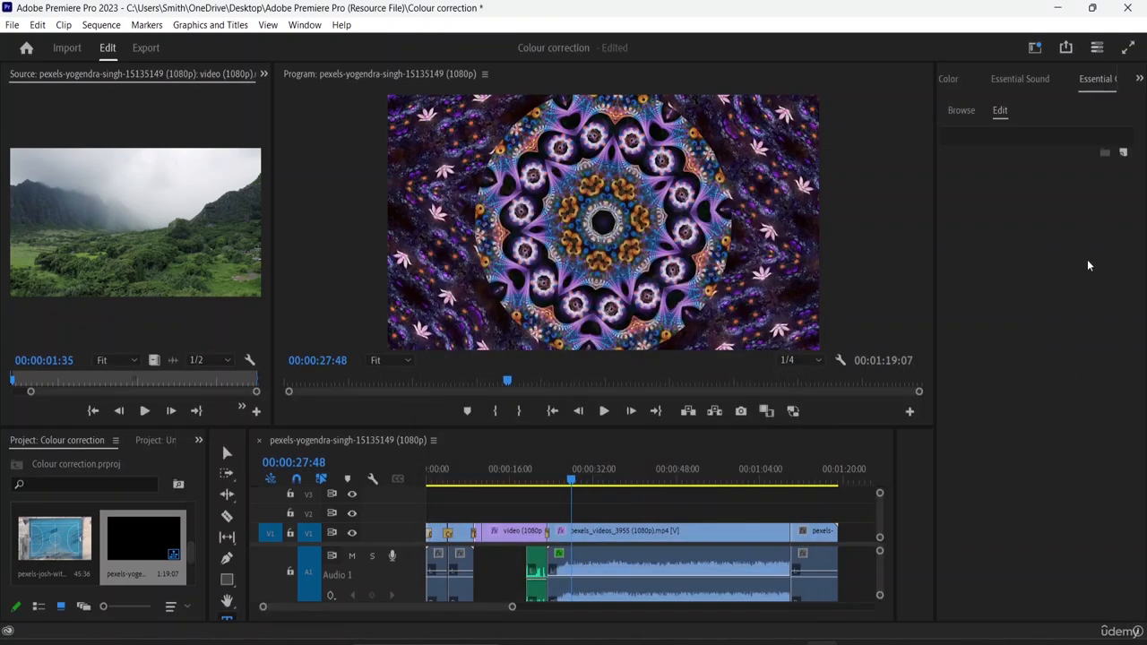